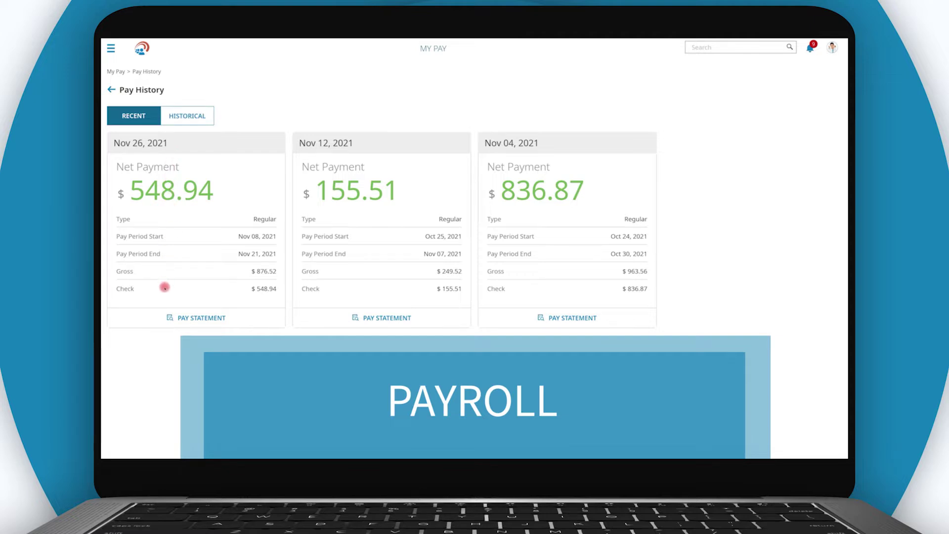
# - Preview the Nov 26, 2021 pay statement and bring up the Payroll dashboard
pyautogui.click(160, 317)
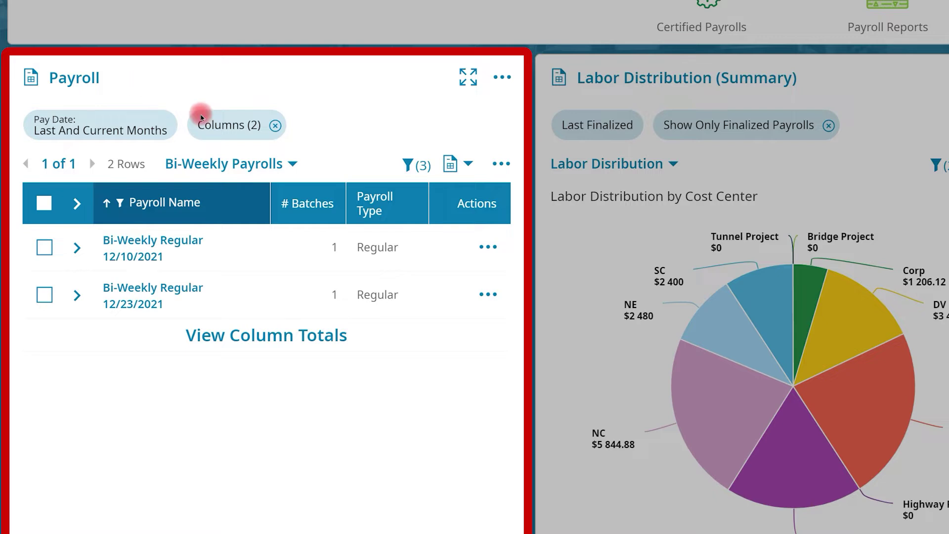
# - Open the actions menu on the Bi-Weekly Regular 12/10/2021 payroll row
pyautogui.click(487, 246)
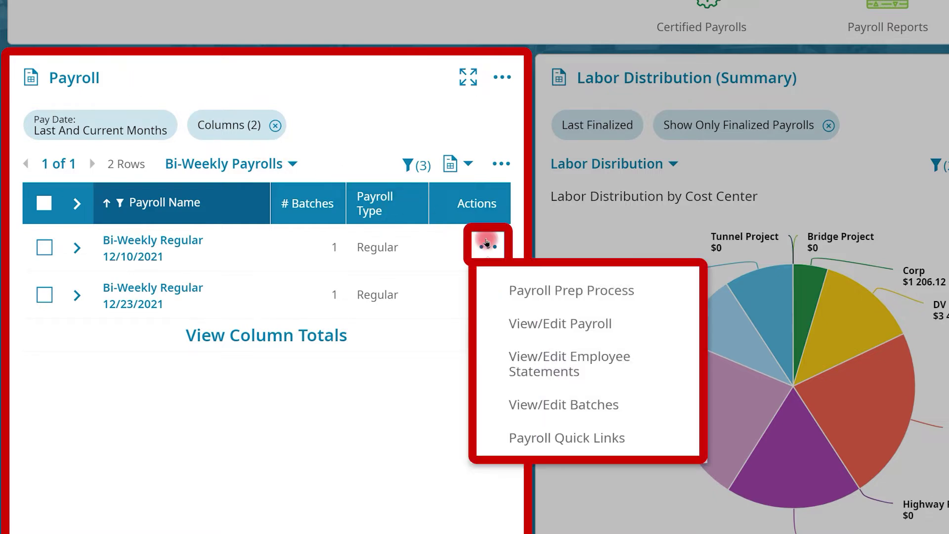
# - Initiate the 12/10/2021 bi-weekly payroll through Payroll Prep and open its time prep
pyautogui.click(510, 290)
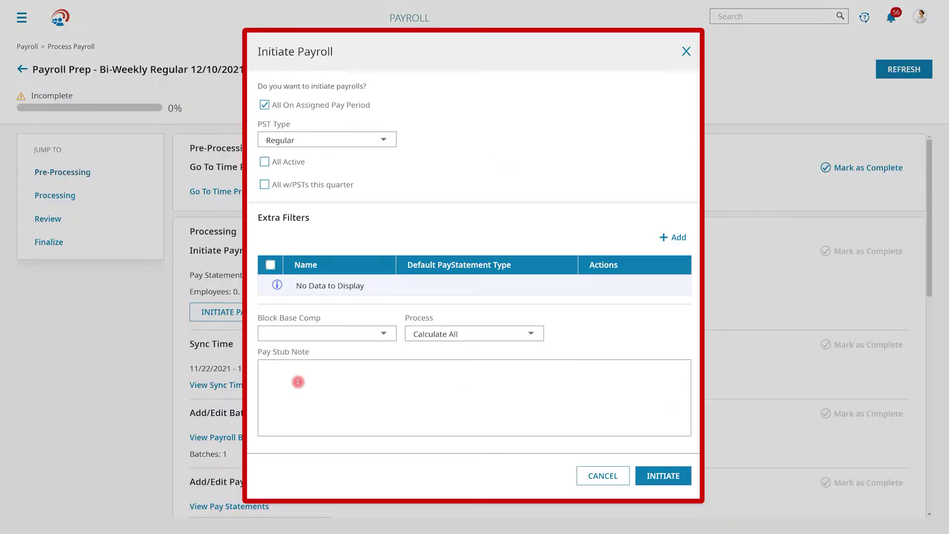
pyautogui.click(645, 475)
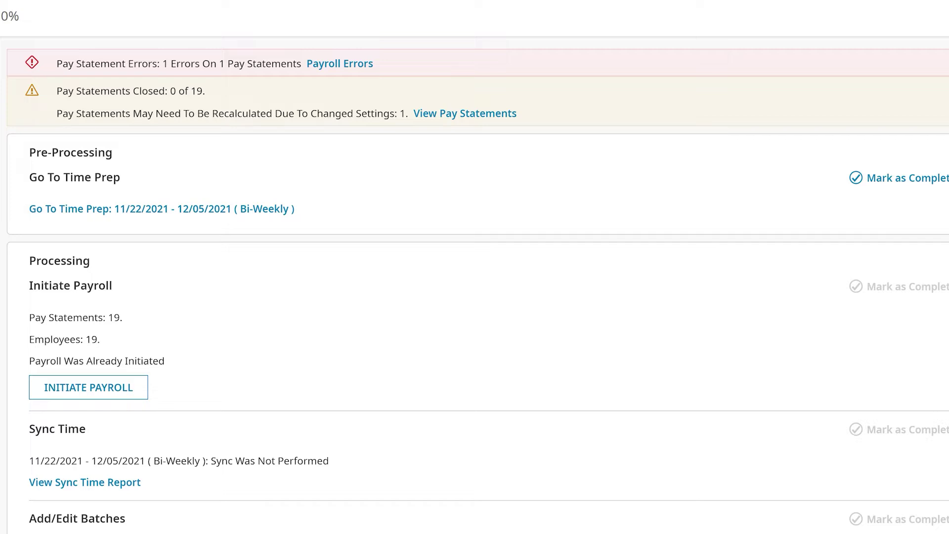
pyautogui.click(52, 209)
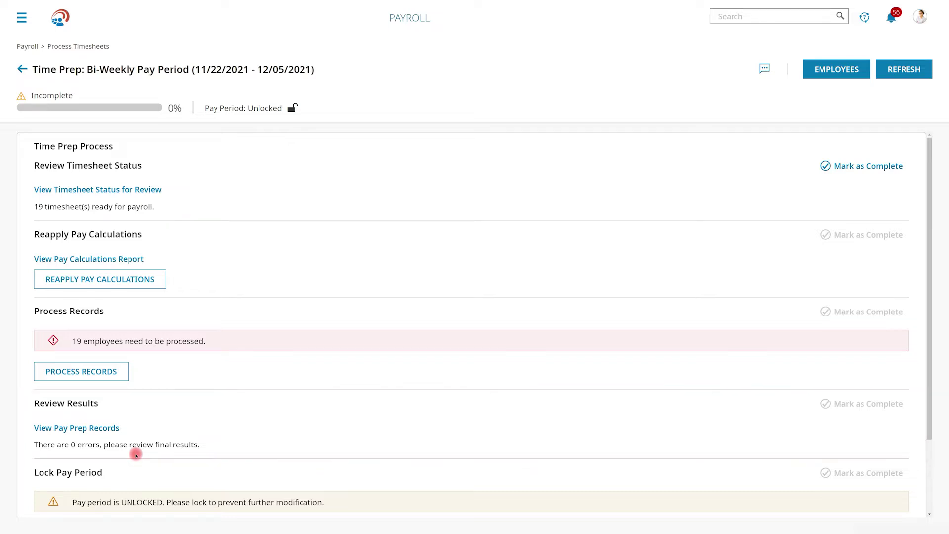
pyautogui.scroll(-2, 136, 454)
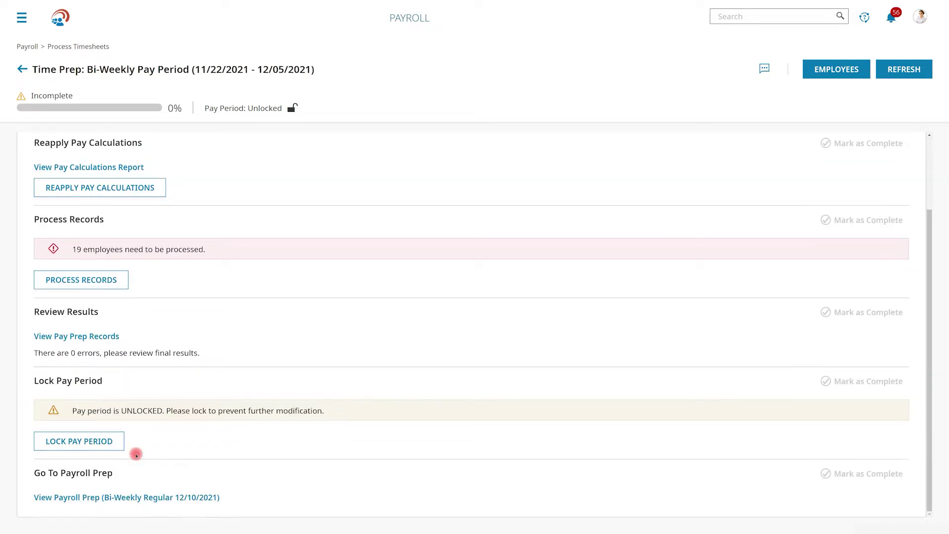
# - Return to the 12/10/2021 payroll prep's Processing steps and view its payroll batches
pyautogui.click(132, 496)
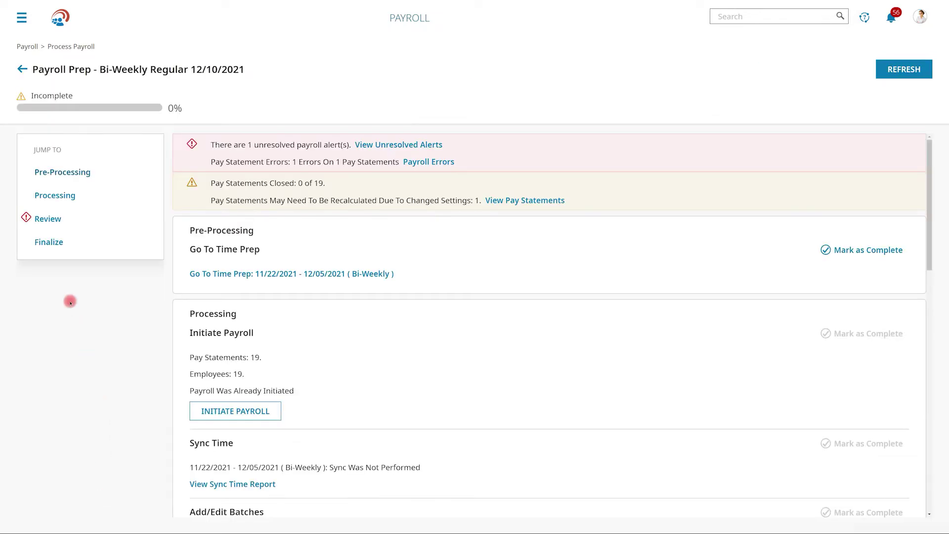
pyautogui.click(70, 198)
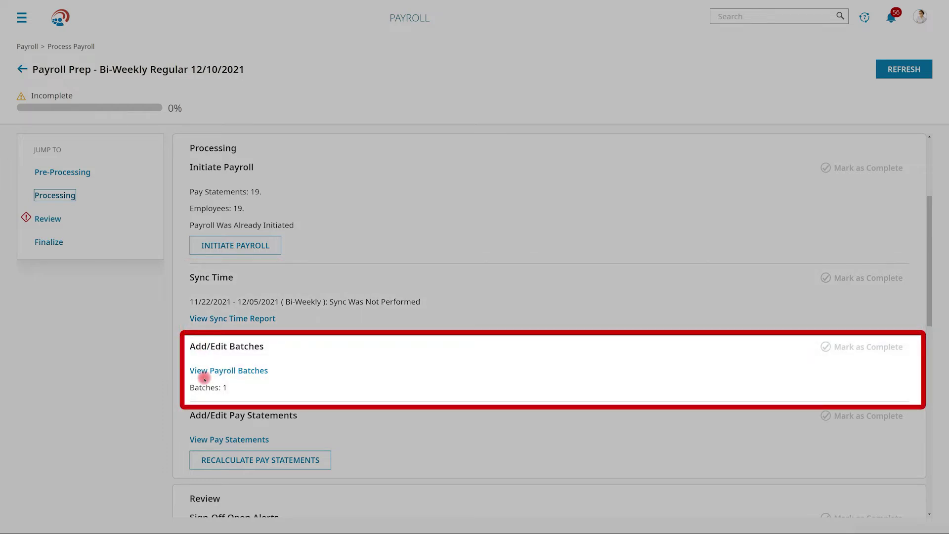
pyautogui.click(205, 371)
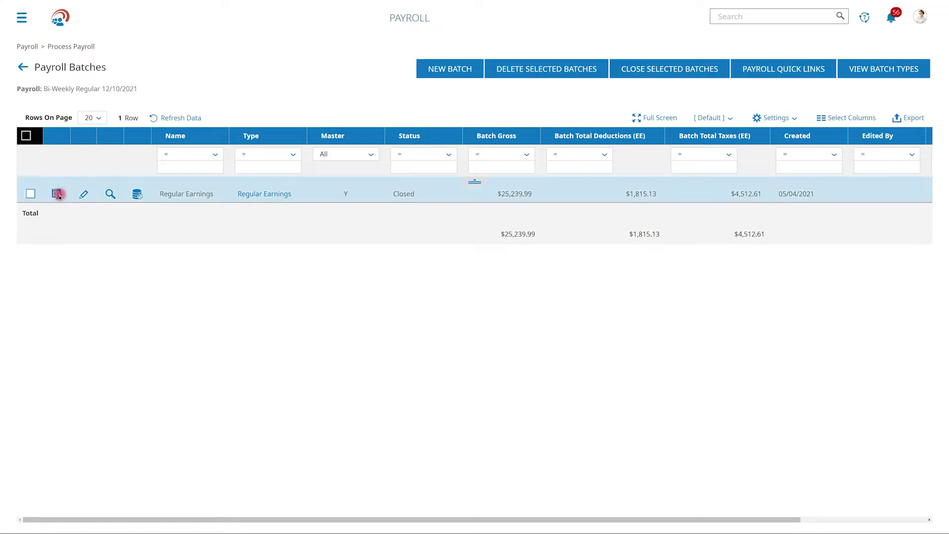
# - Open the Regular Earnings batch and step through the REG Hrs and Bonus cells unchanged
pyautogui.click(59, 193)
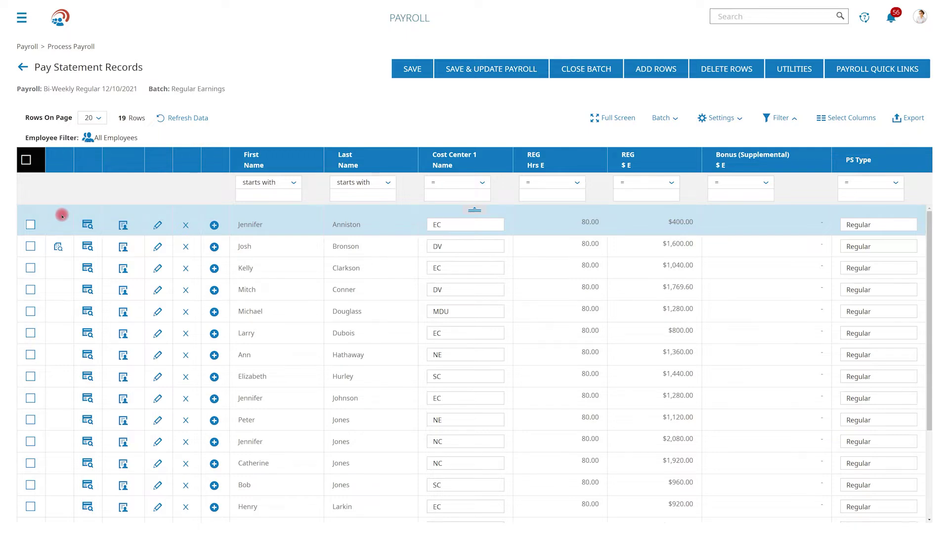
pyautogui.doubleClick(586, 245)
pyautogui.press('Down')
pyautogui.press('Down')
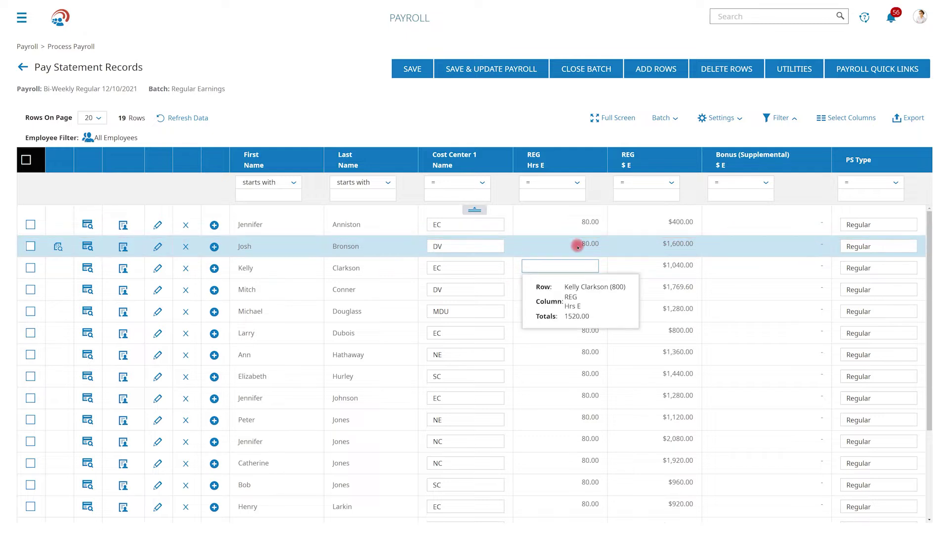
pyautogui.press('Down')
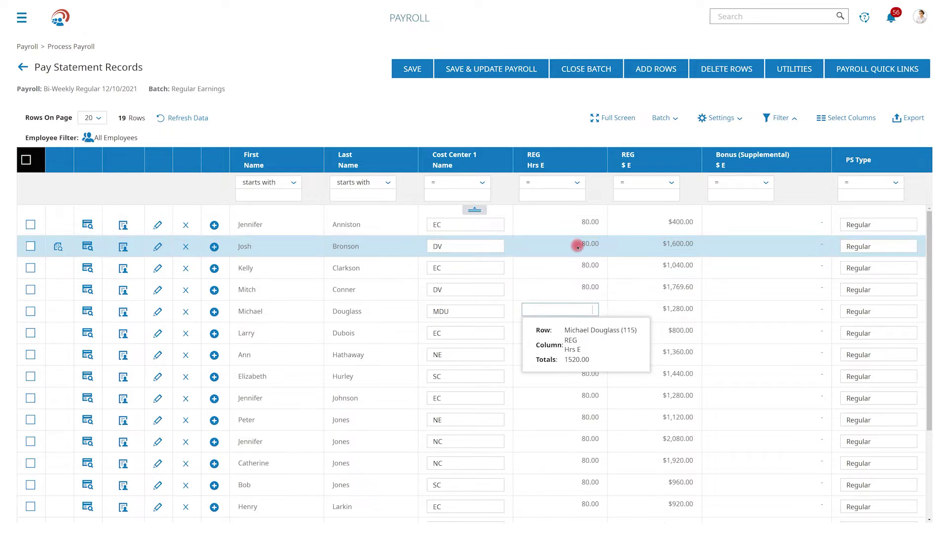
pyautogui.press('Tab')
pyautogui.press('Tab')
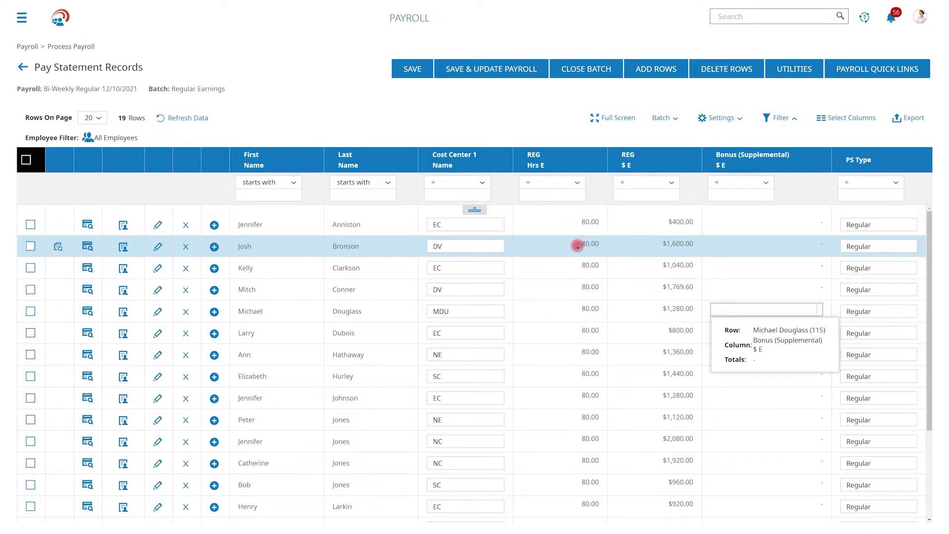
pyautogui.press('Down')
pyautogui.press('Down')
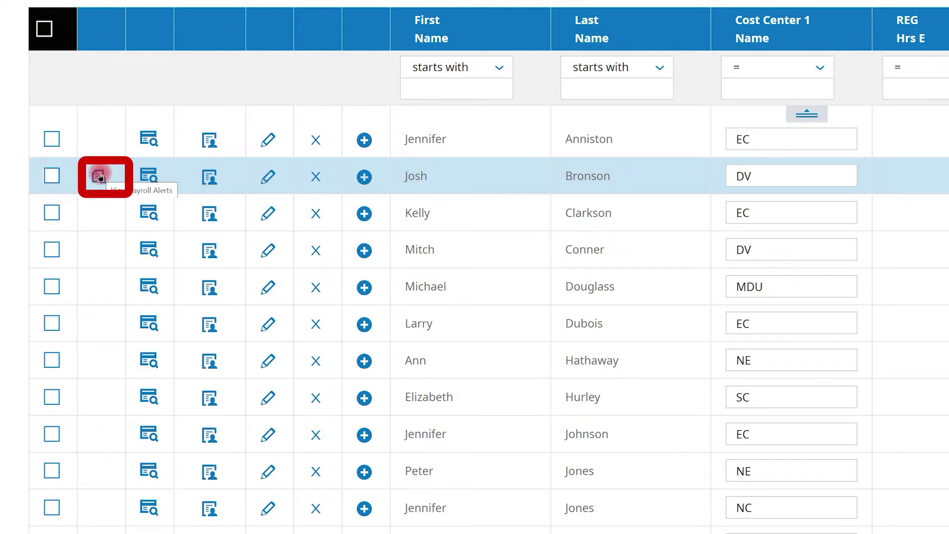
pyautogui.click(100, 176)
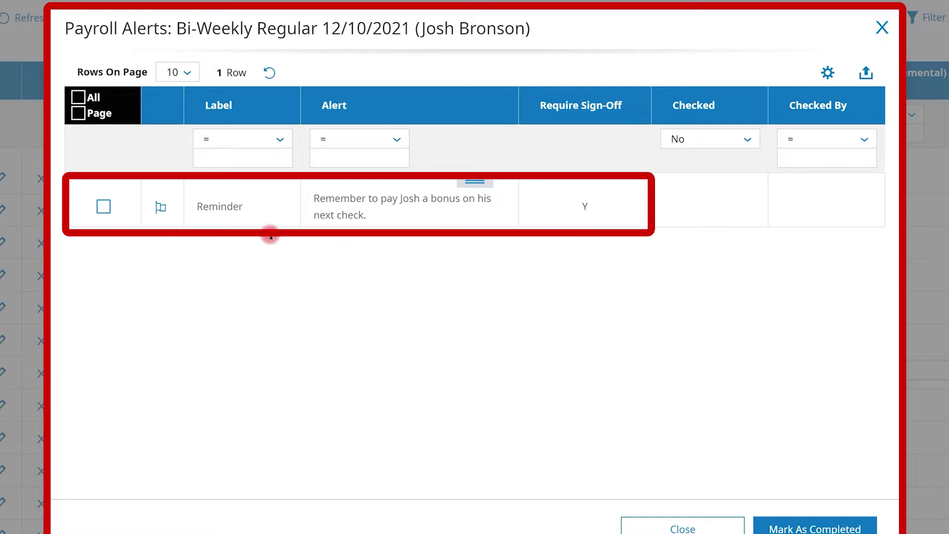
pyautogui.click(159, 208)
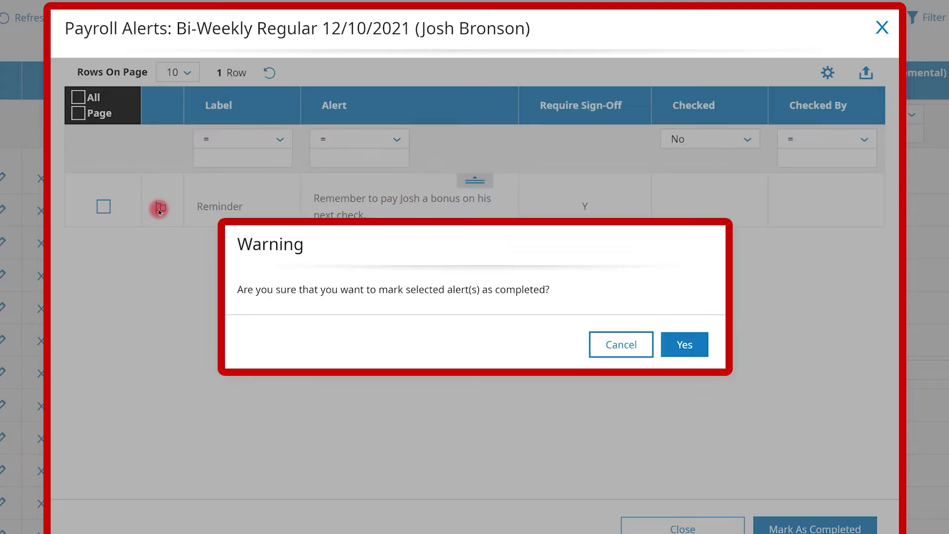
pyautogui.click(683, 345)
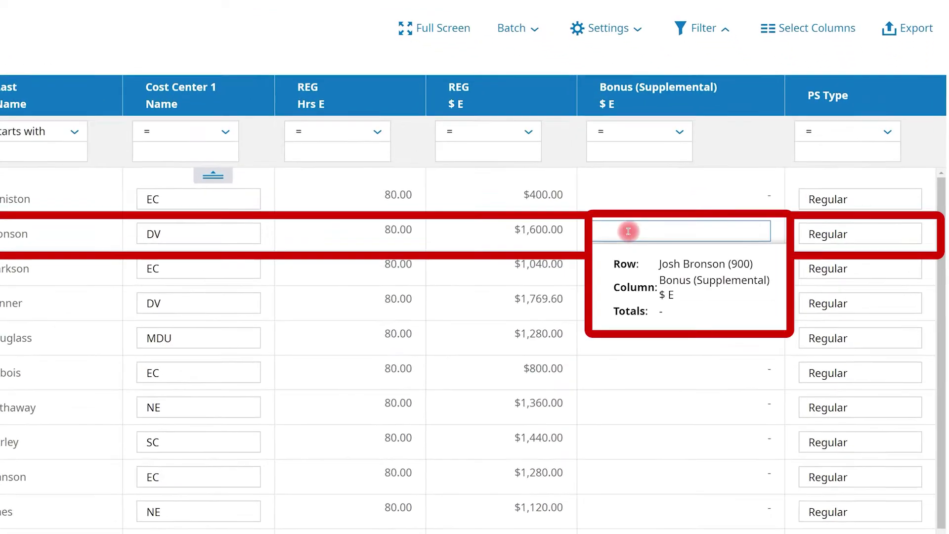
pyautogui.click(628, 231)
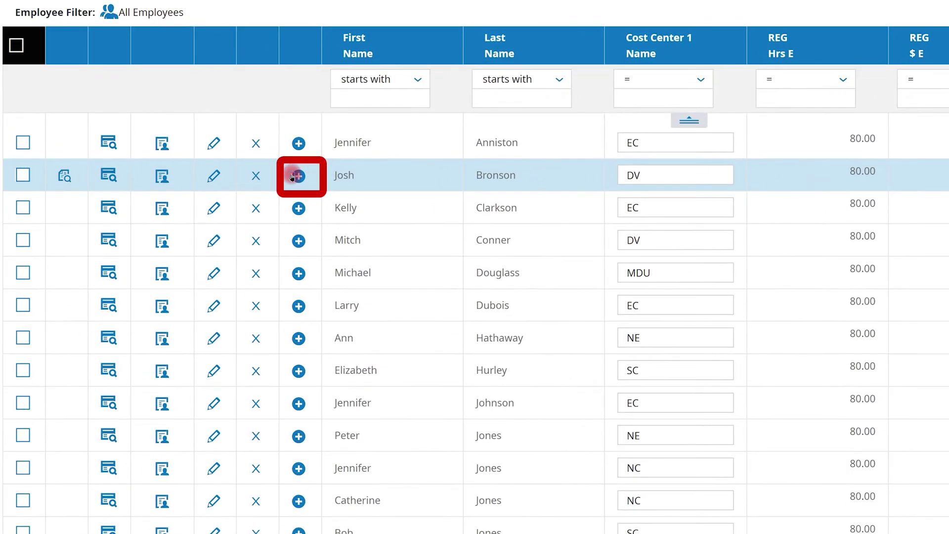
pyautogui.click(297, 176)
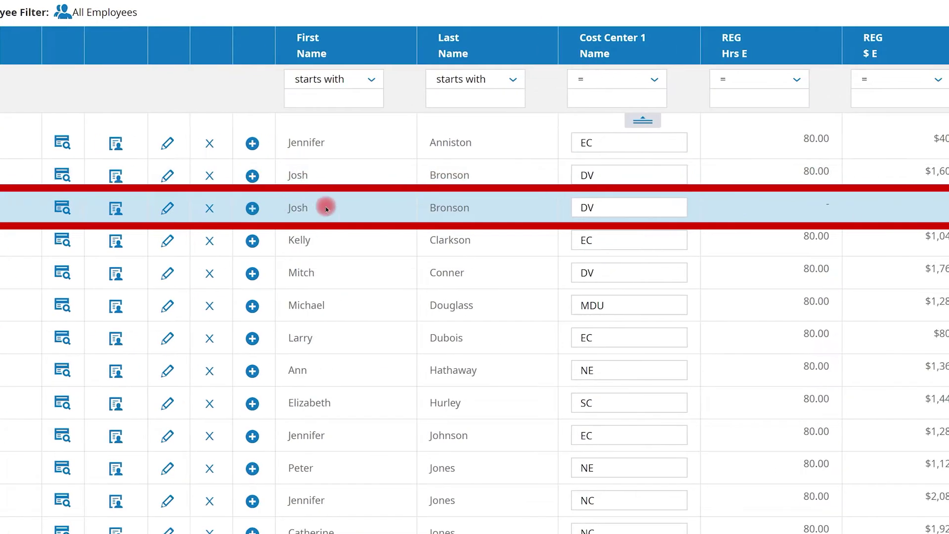
pyautogui.click(677, 207)
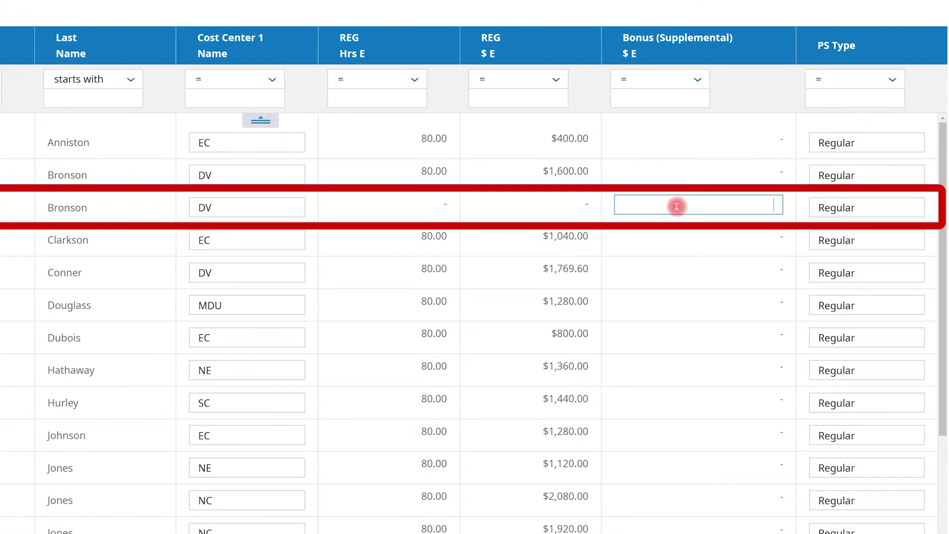
pyautogui.write('500')
pyautogui.click(853, 208)
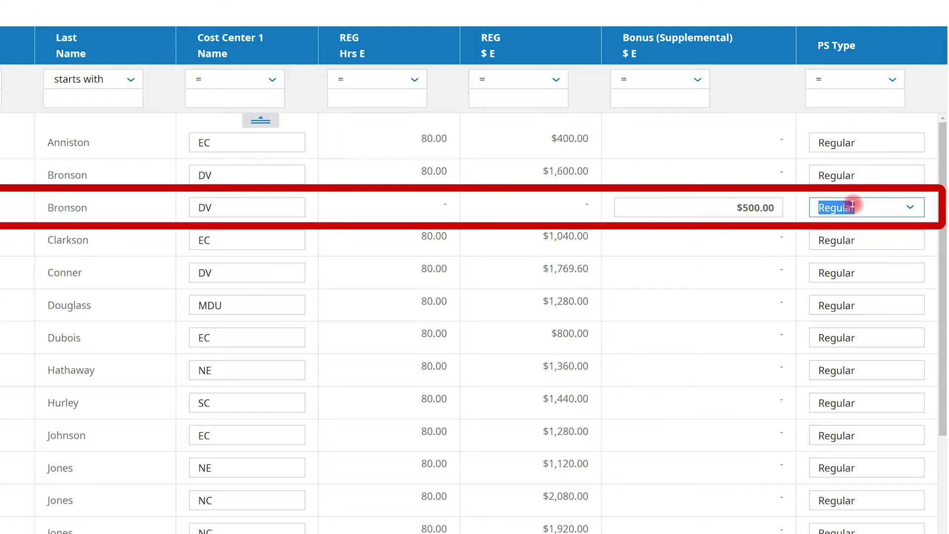
pyautogui.click(910, 208)
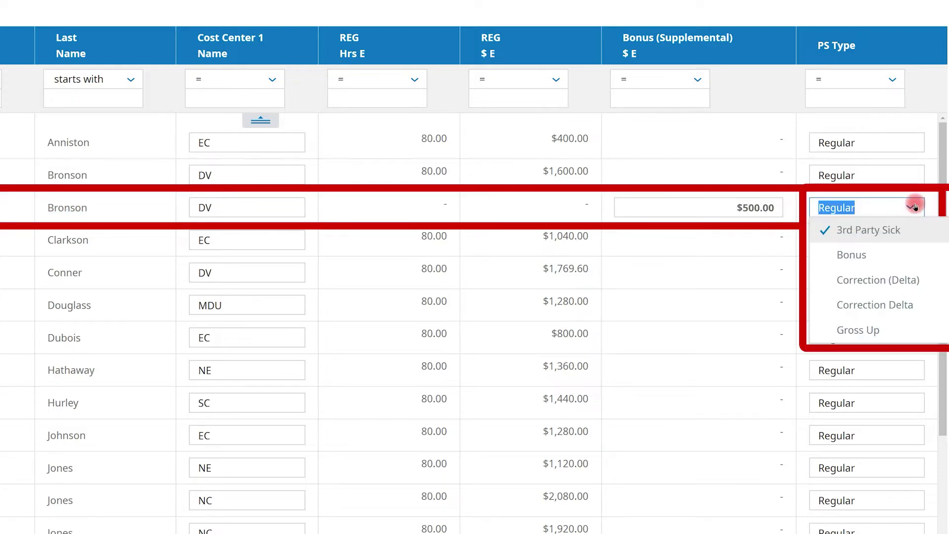
pyautogui.click(899, 255)
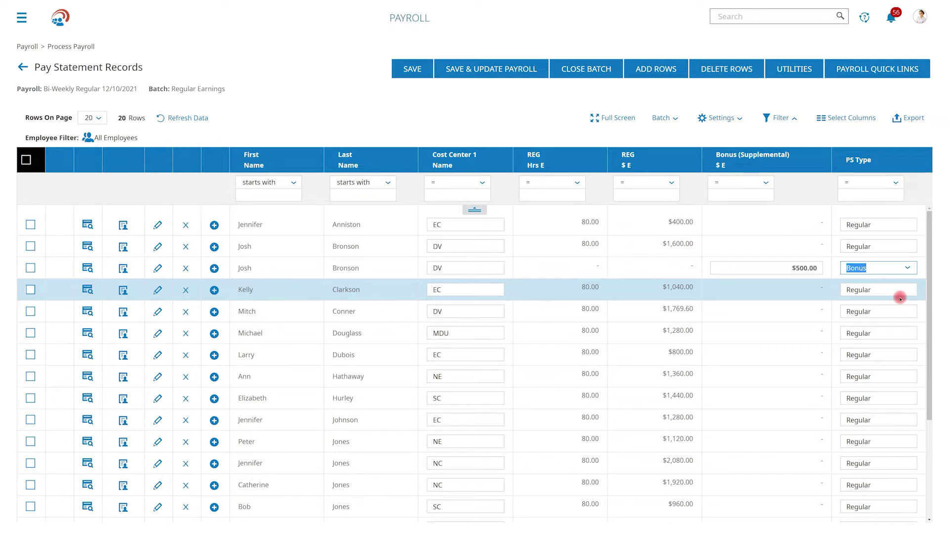
pyautogui.click(490, 68)
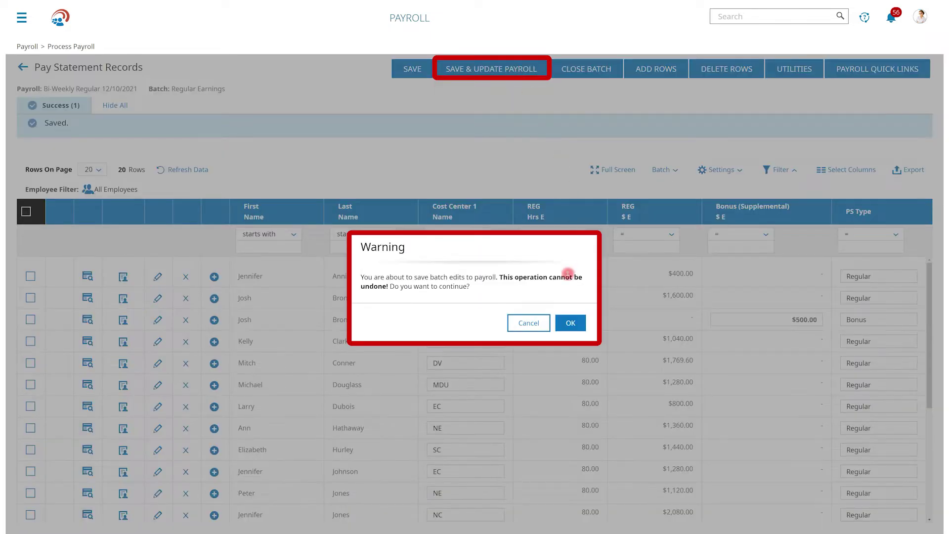
# - Confirm the warning so the edits update payroll for 1 employee
pyautogui.click(570, 323)
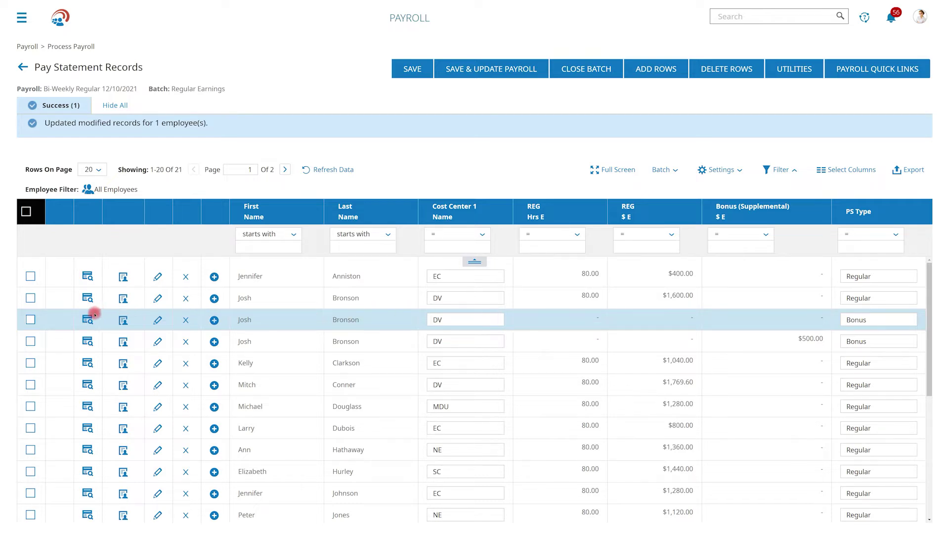
pyautogui.click(88, 342)
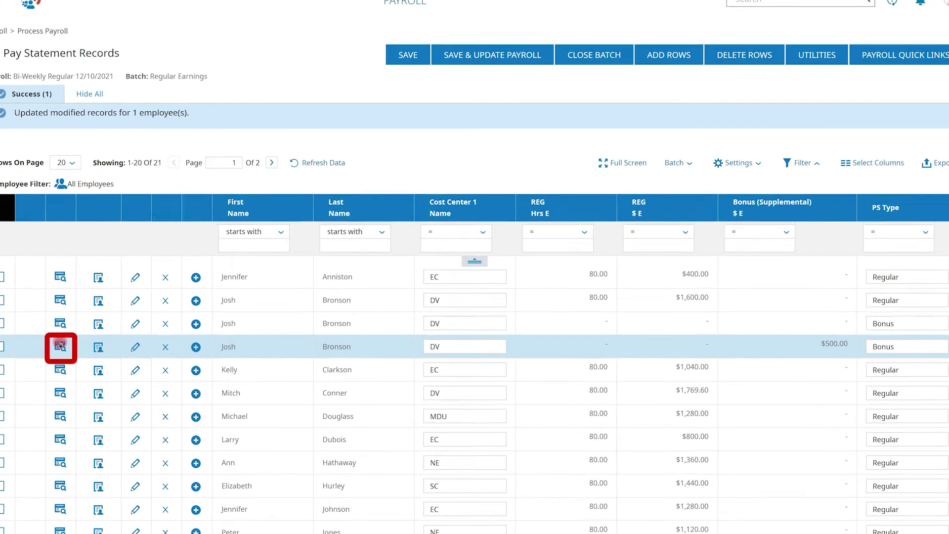
pyautogui.click(61, 346)
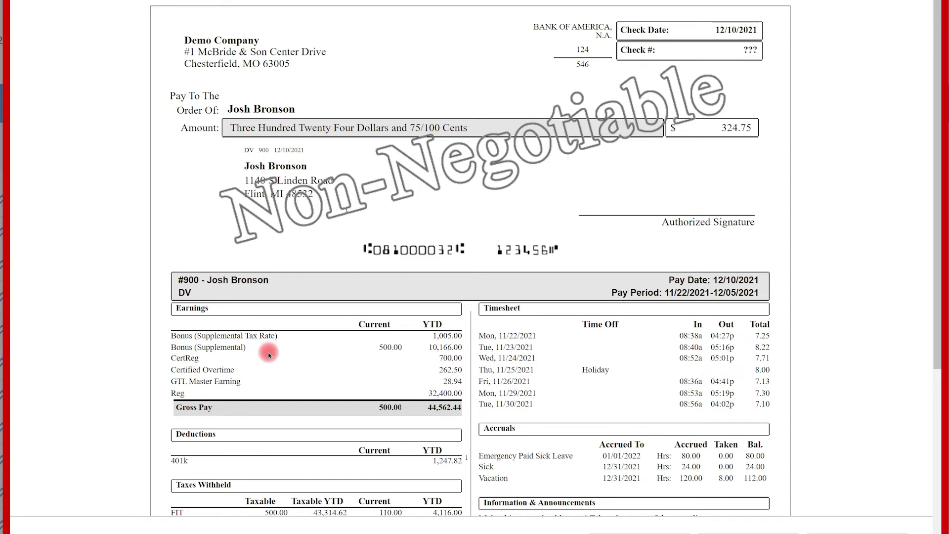
pyautogui.scroll(-4, 269, 354)
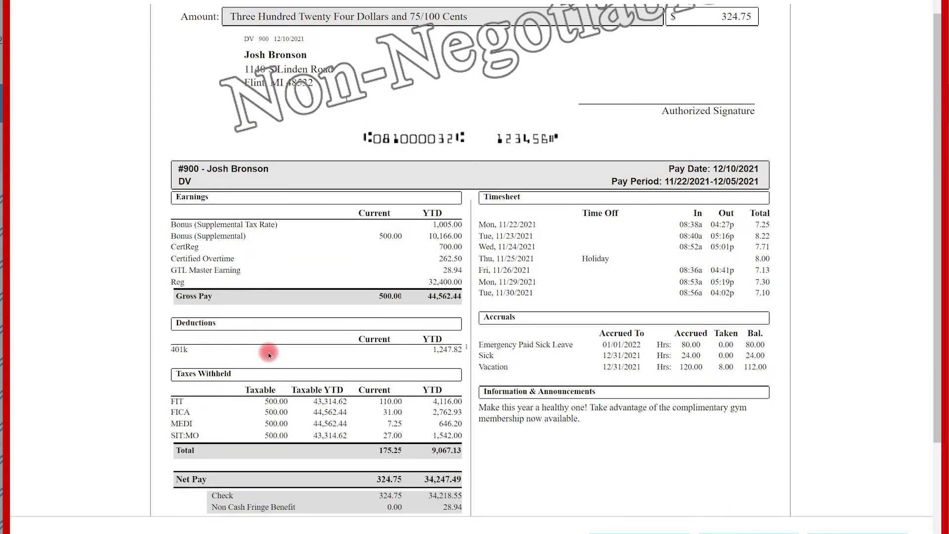
pyautogui.scroll(-2, 269, 354)
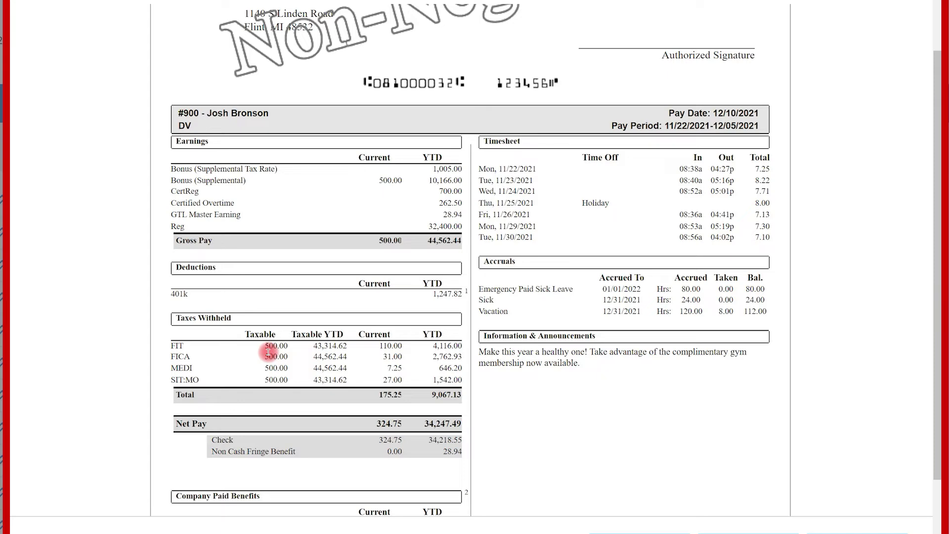
pyautogui.scroll(-2, 269, 355)
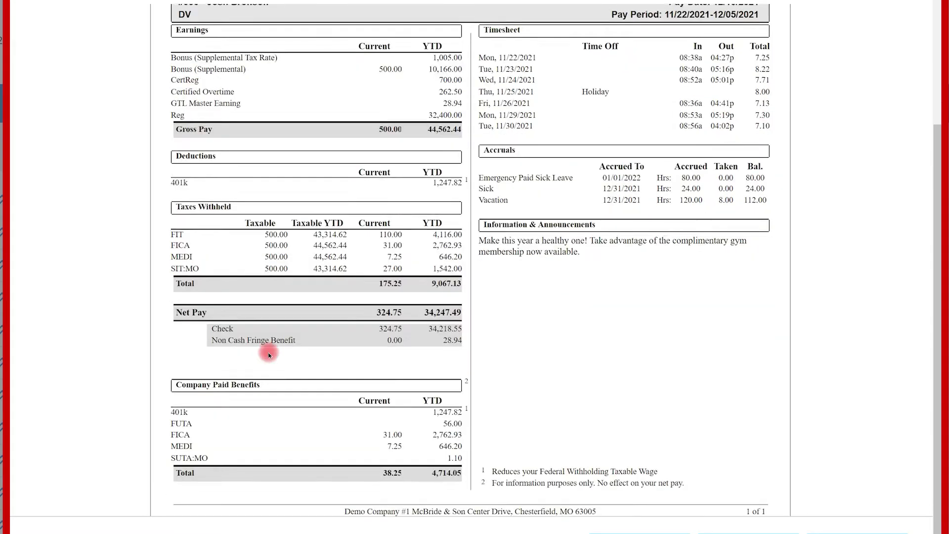
pyautogui.scroll(-3, 269, 354)
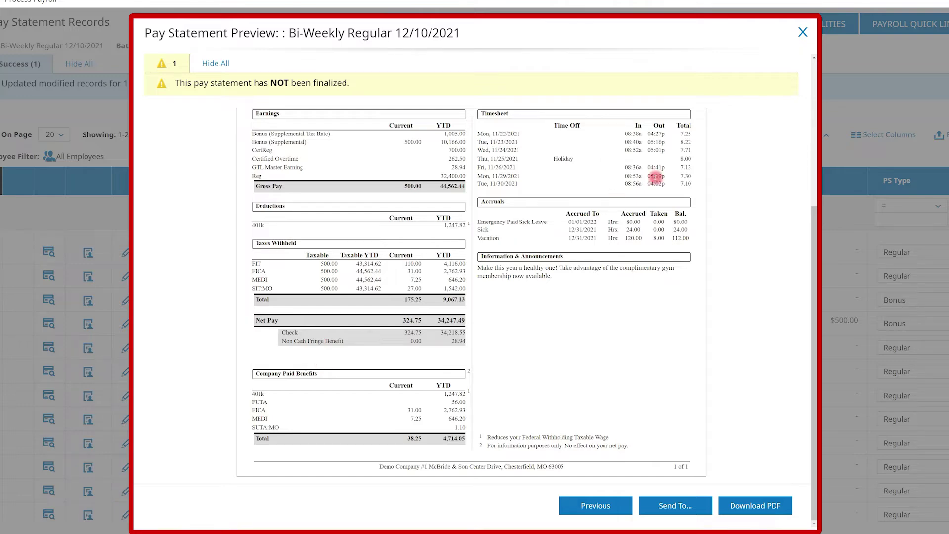
pyautogui.click(802, 32)
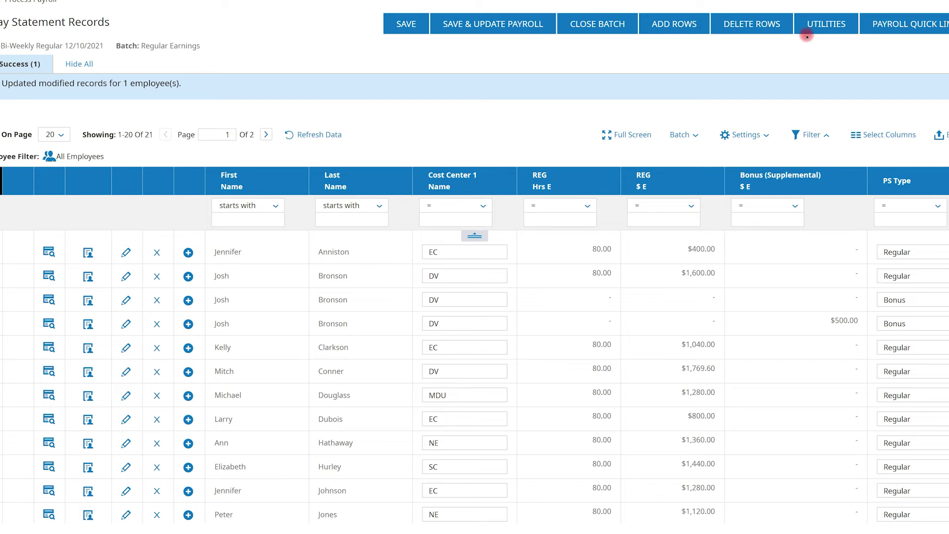
# - Close the Regular Earnings batch, now $27,339.99 gross, and return to the payroll prep overview
pyautogui.click(620, 24)
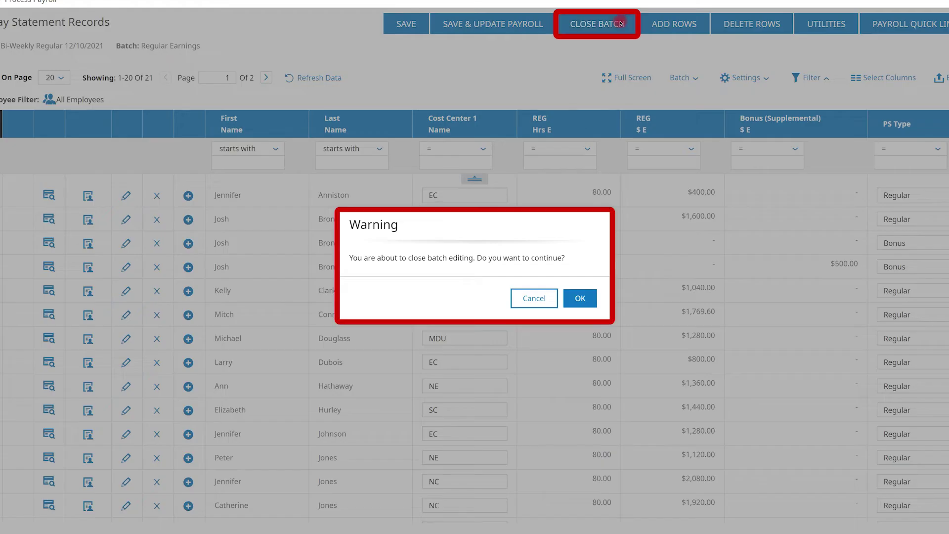
pyautogui.click(578, 294)
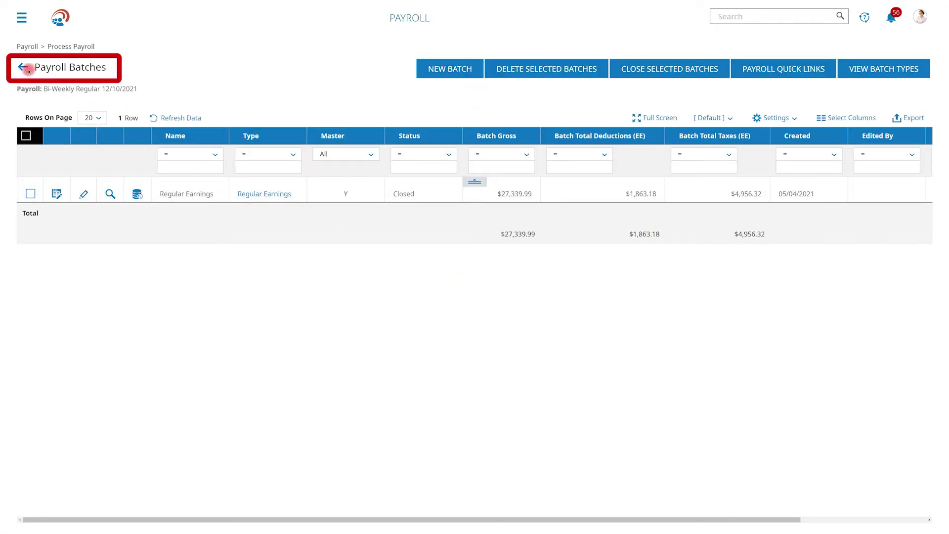
pyautogui.click(23, 67)
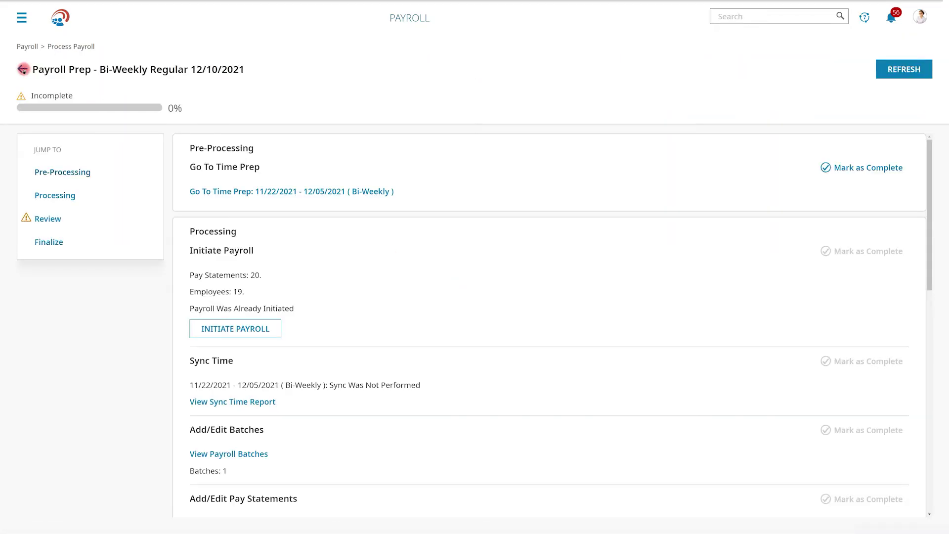
pyautogui.scroll(-3, 549, 326)
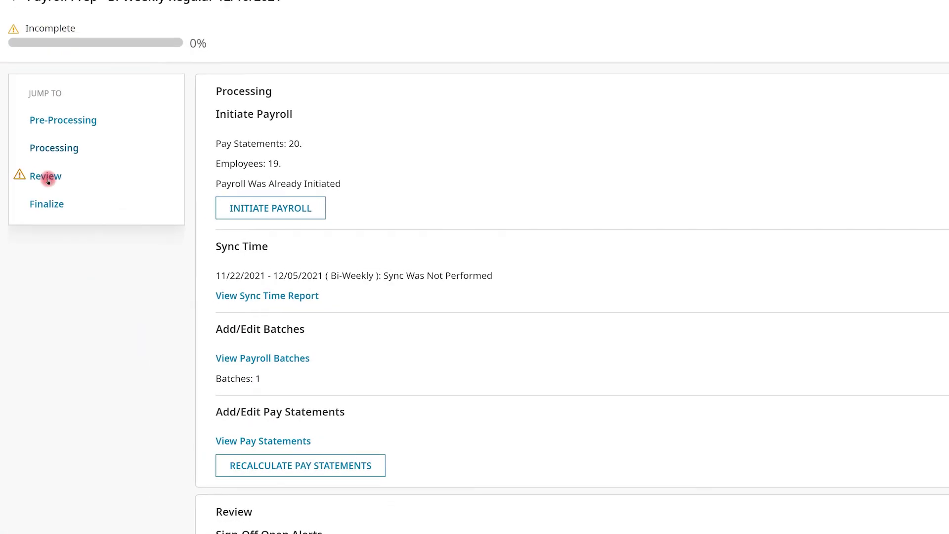
# - Jump to the Review stage, which shows no unresolved alerts and 0 of 20 statements closed
pyautogui.click(48, 177)
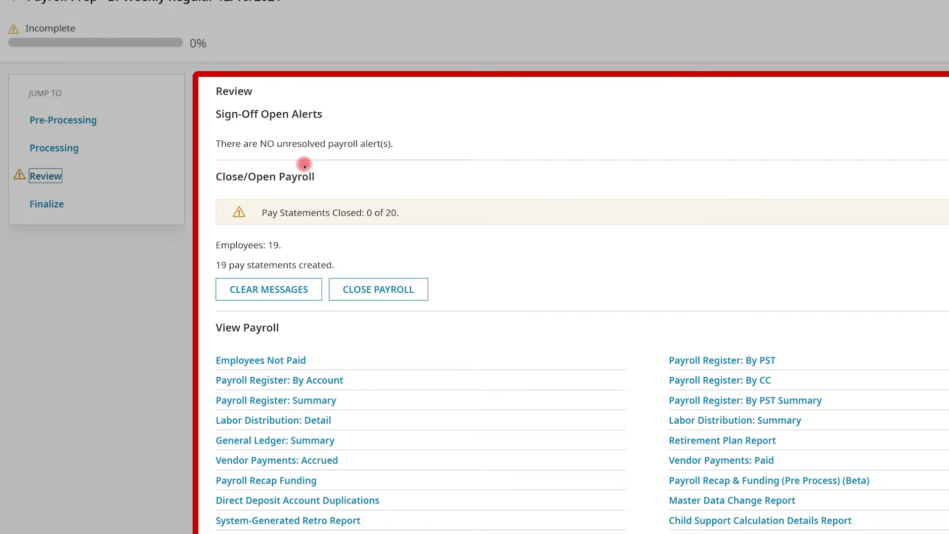
pyautogui.click(366, 287)
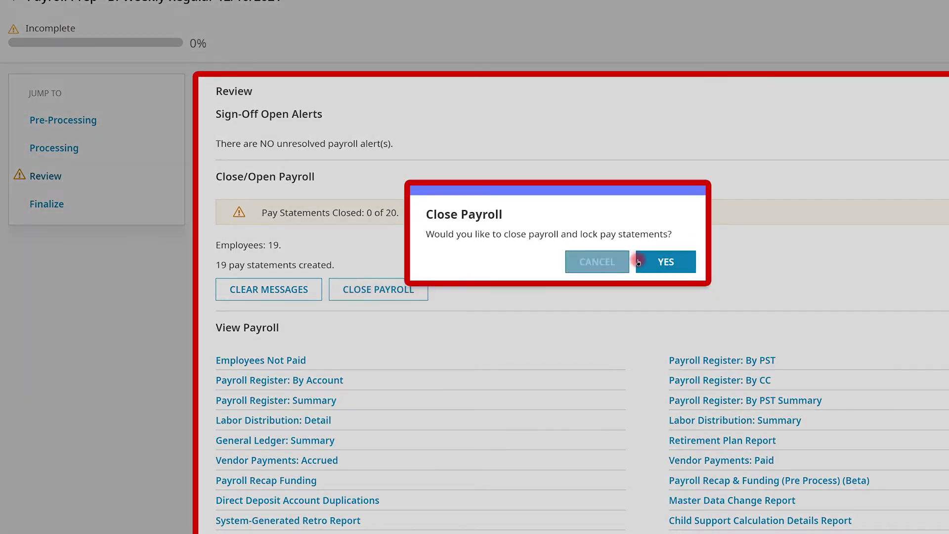
# - Confirm closing the payroll, locking its 20 pay statements on 12/17/2021 at 11:05a
pyautogui.click(652, 262)
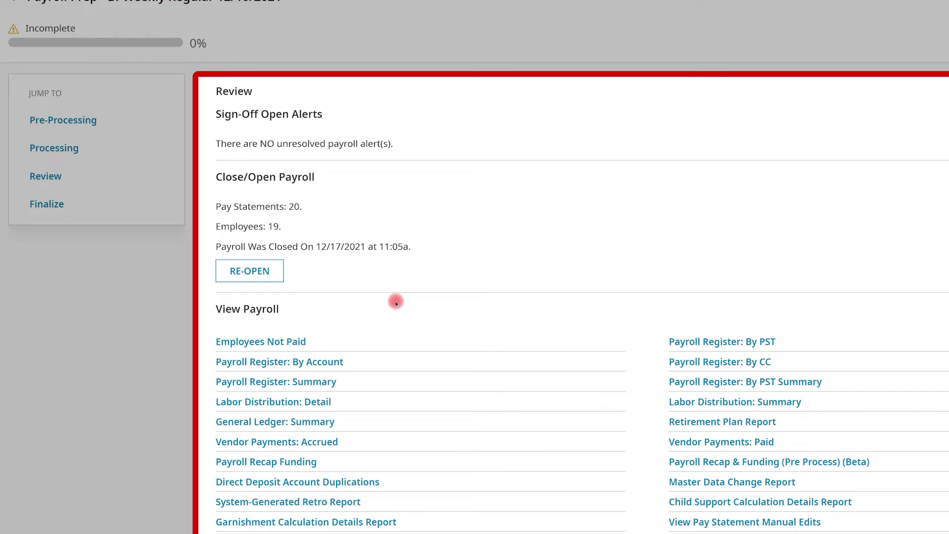
# - Review the Payroll Register by PST and the 12/10/2021 General Ledger Summary, then return to Payroll Prep
pyautogui.click(722, 341)
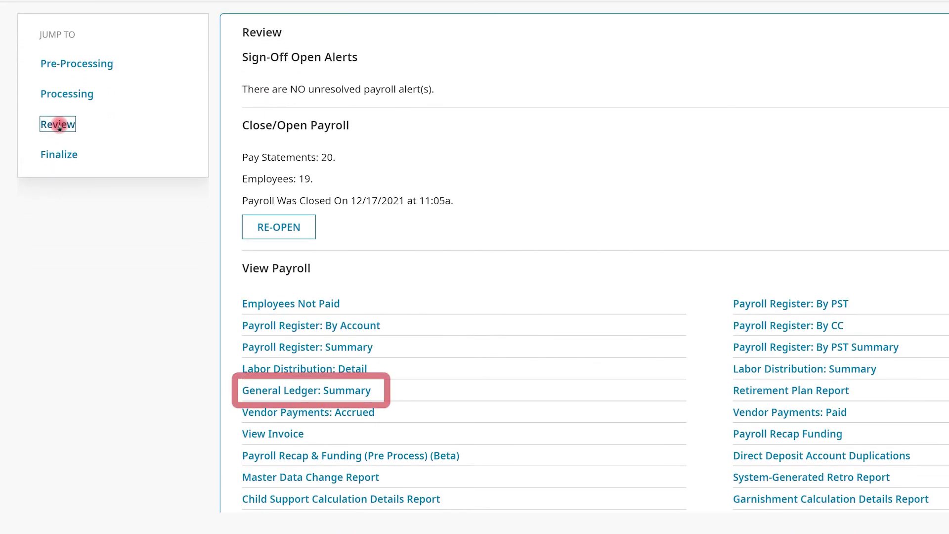
pyautogui.click(305, 415)
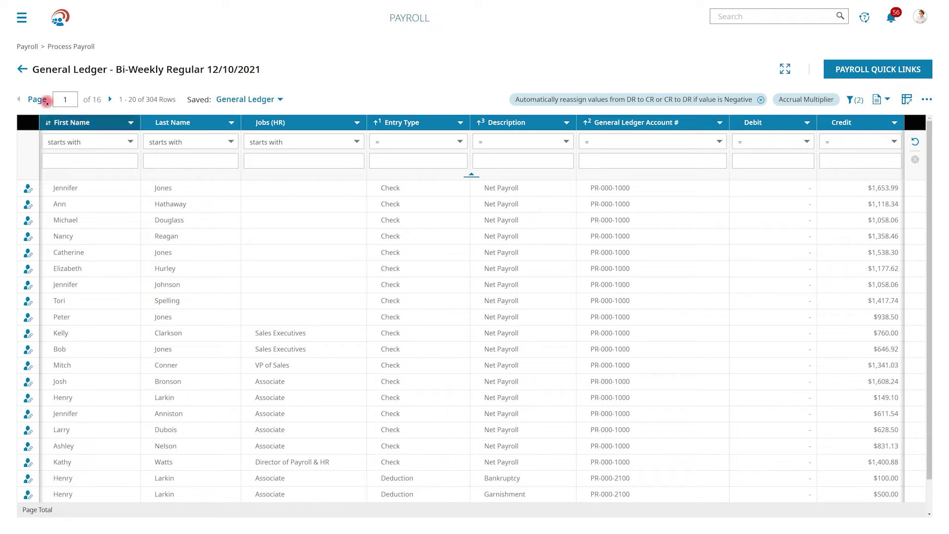
pyautogui.click(24, 68)
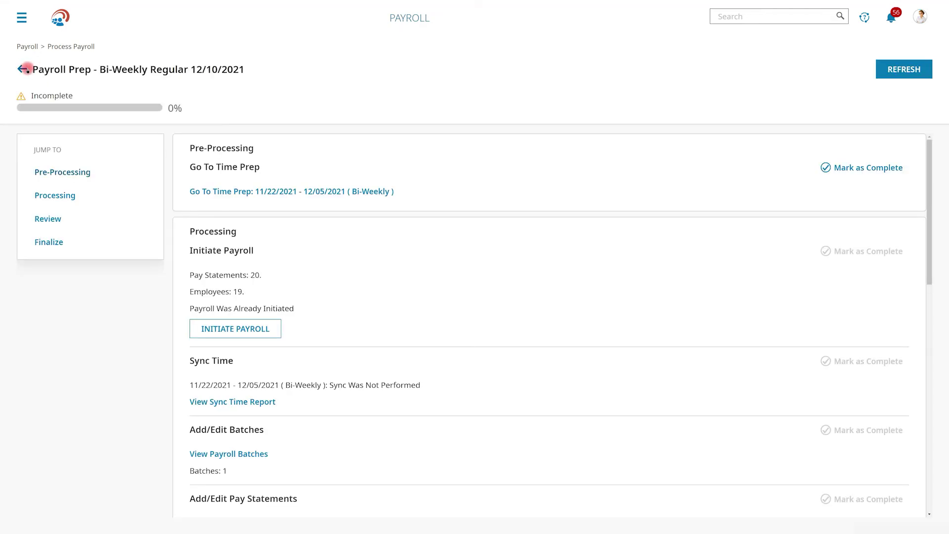
# - Review the 12/10/2021 Payroll Recap & Funding report ($30,748.10), then return to Payroll Prep
pyautogui.click(48, 219)
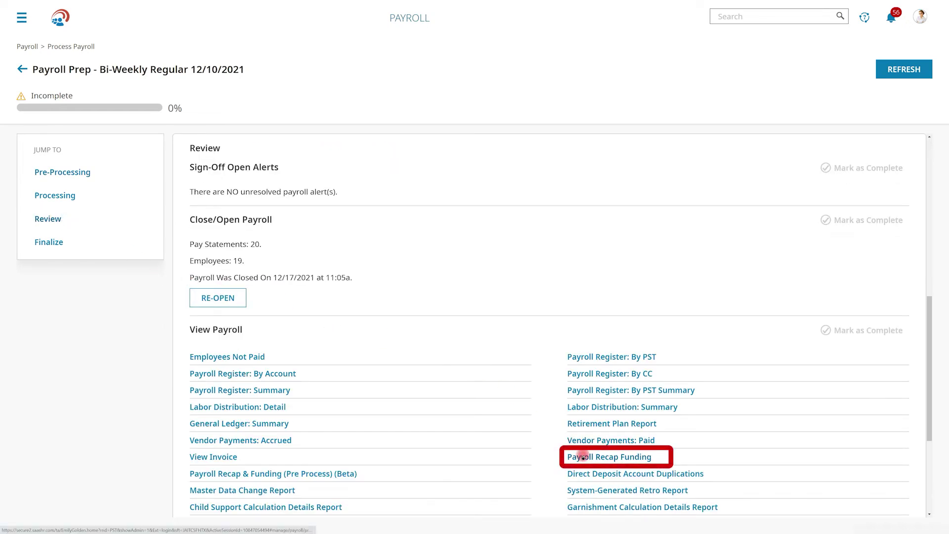
pyautogui.click(583, 458)
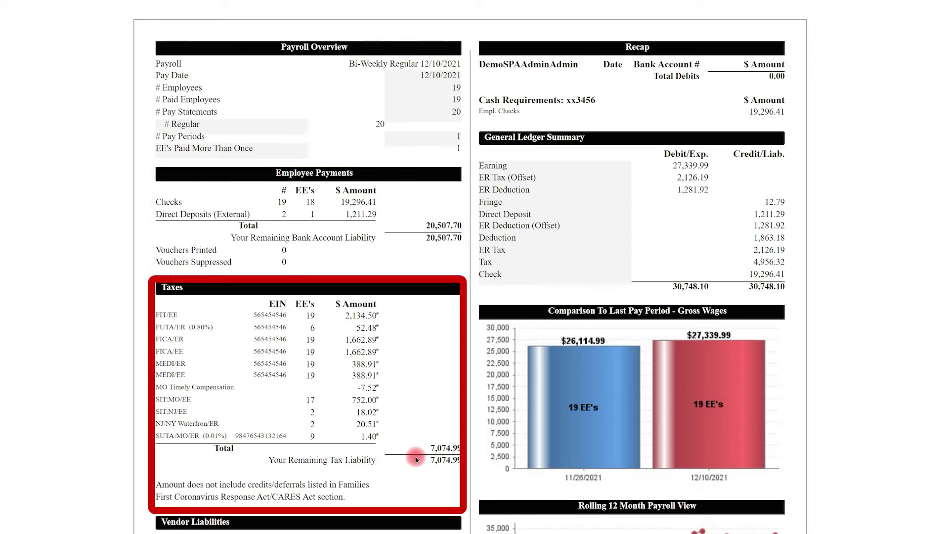
pyautogui.scroll(-3, 416, 460)
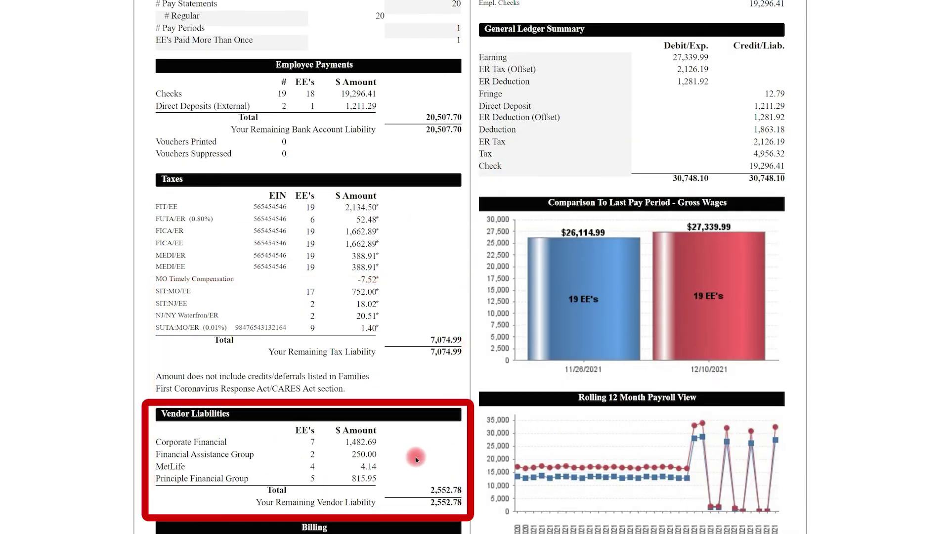
pyautogui.scroll(3, 417, 460)
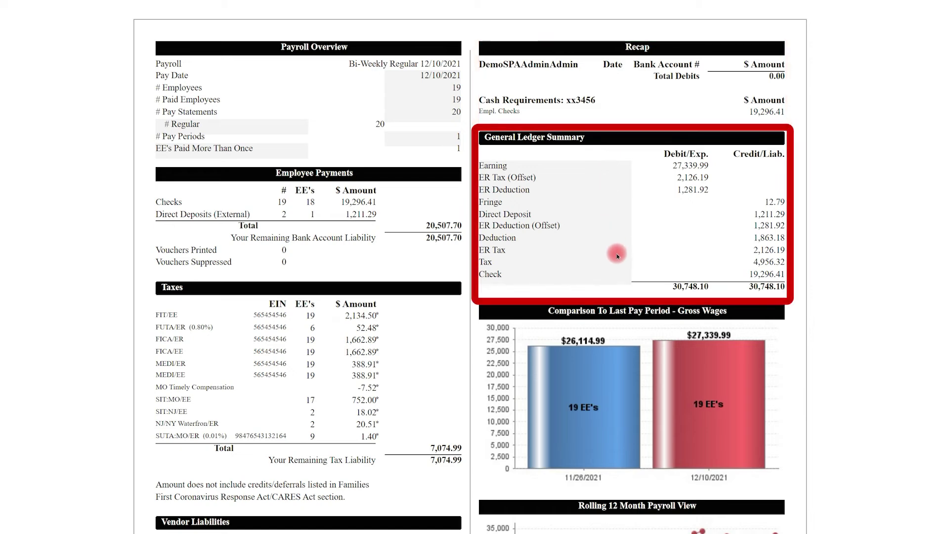
pyautogui.scroll(-1, 619, 283)
pyautogui.scroll(-4, 619, 283)
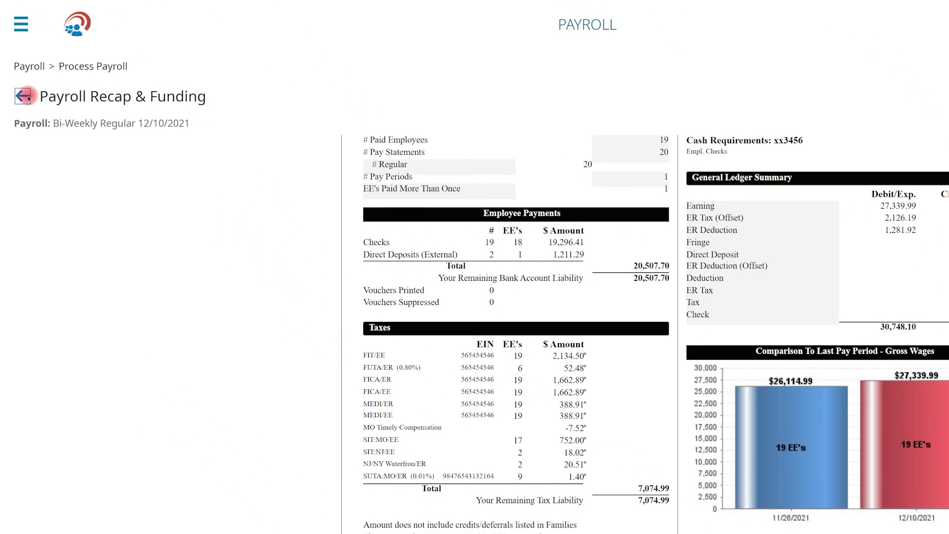
pyautogui.click(26, 96)
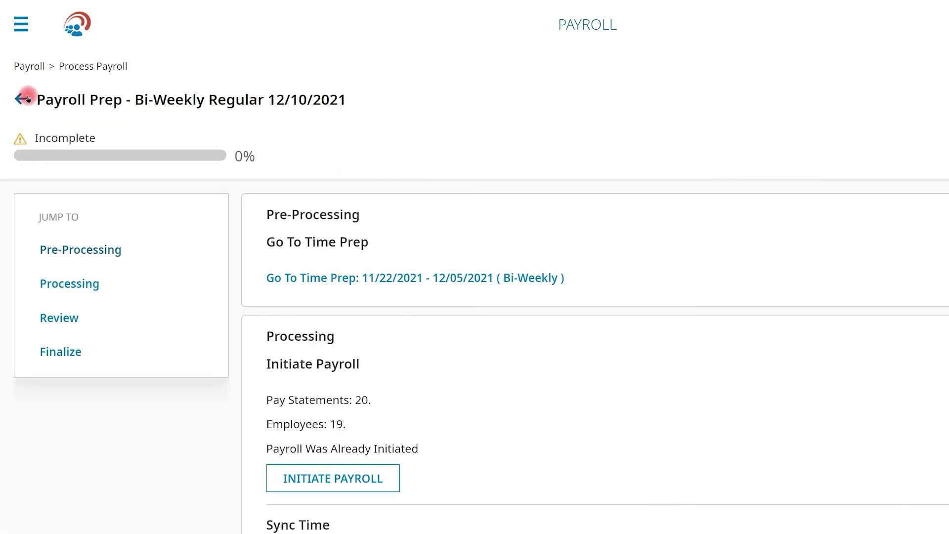
# - Jump to Review and scroll to the Finalize section, which shows 0 of 20 statements finalized
pyautogui.click(59, 318)
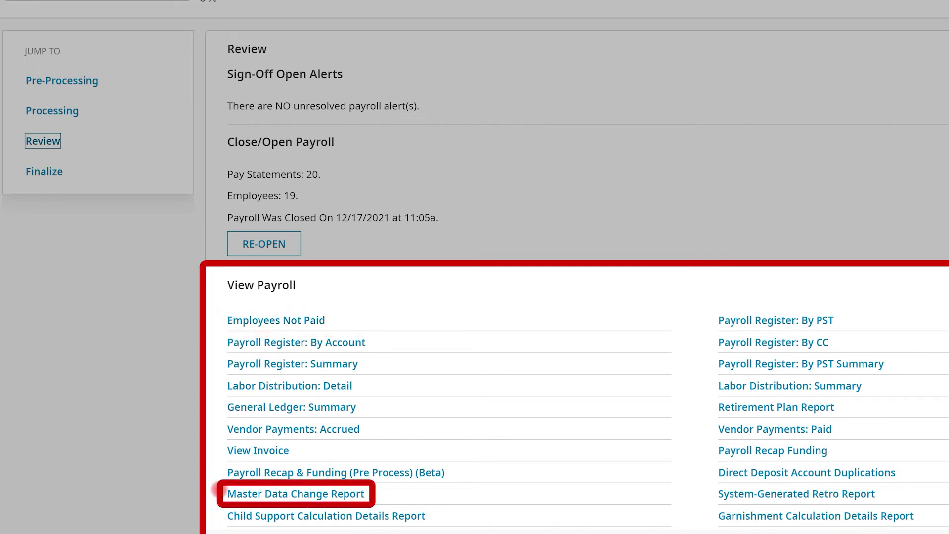
pyautogui.scroll(-1, 221, 489)
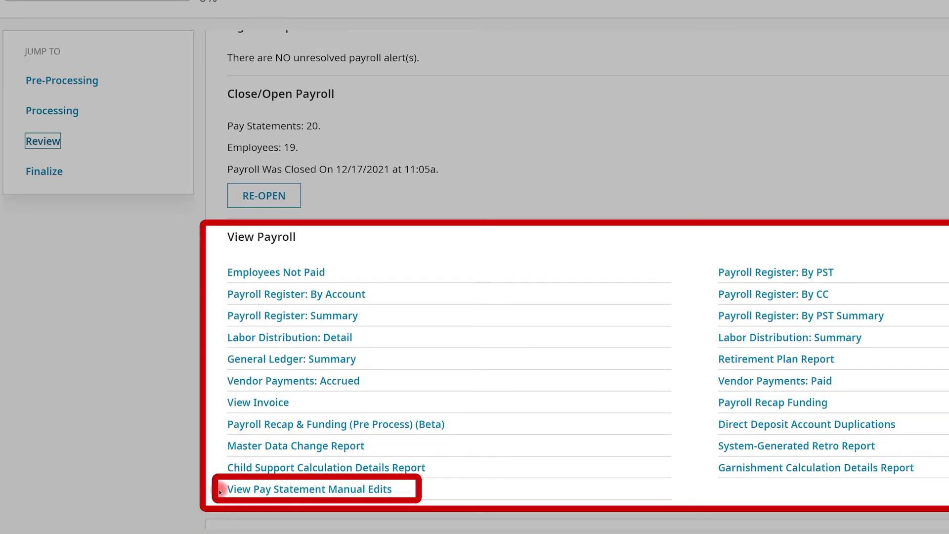
pyautogui.scroll(-2, 221, 489)
pyautogui.scroll(-2, 221, 489)
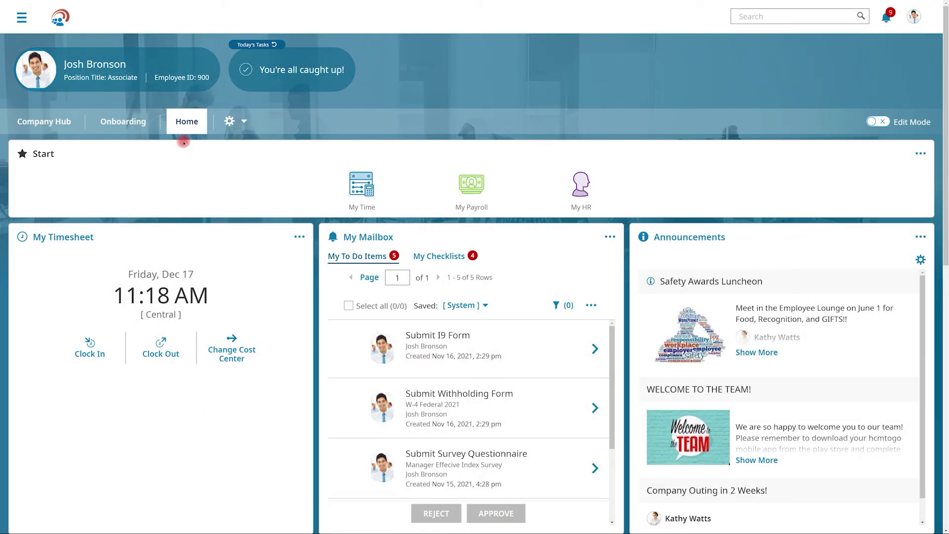
pyautogui.scroll(-5, 183, 143)
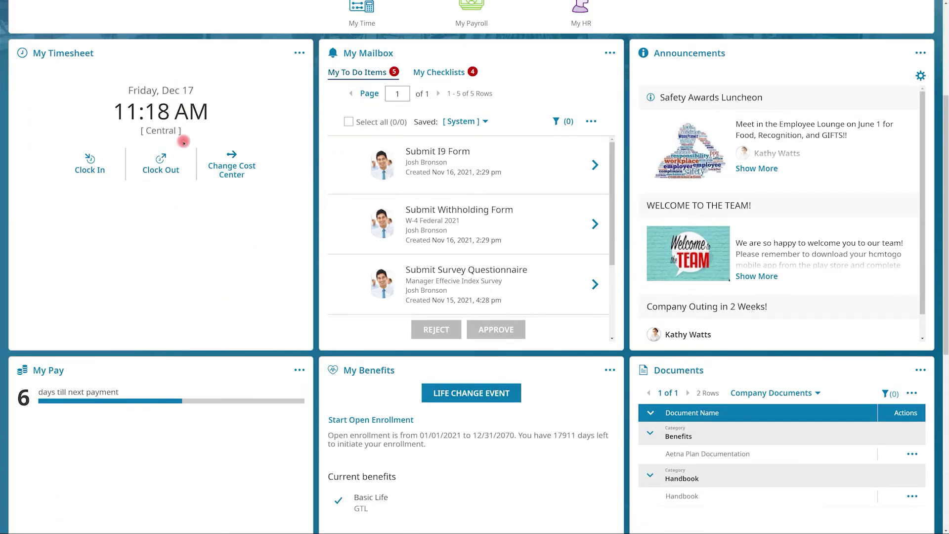
pyautogui.scroll(-6, 182, 143)
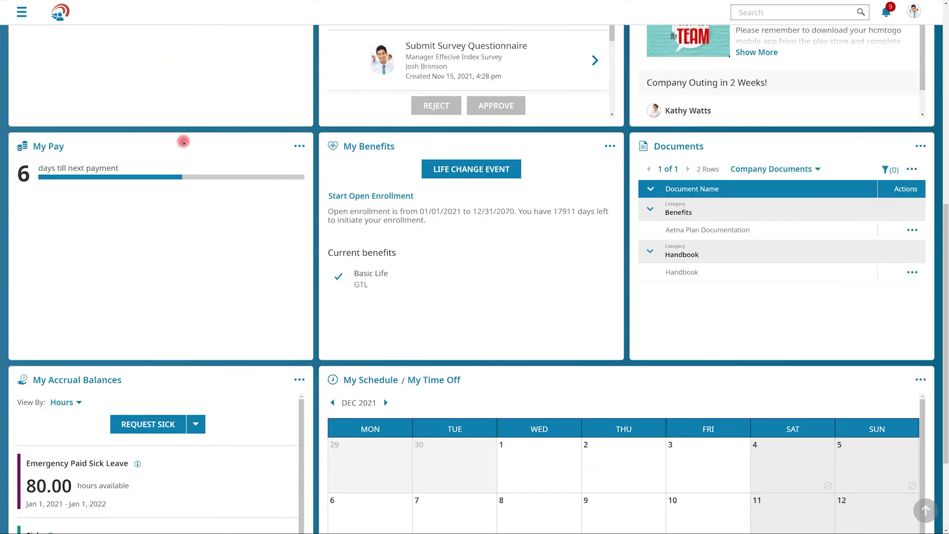
pyautogui.scroll(-1, 184, 143)
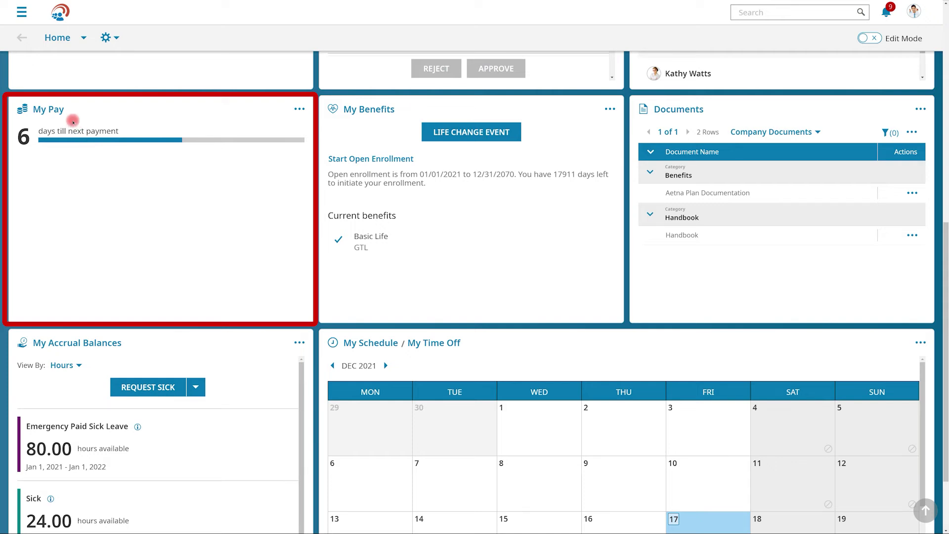
# - Open Pay History from the My Pay widget; the latest card is Nov 26, 2021, with $548.94 net
pyautogui.click(55, 110)
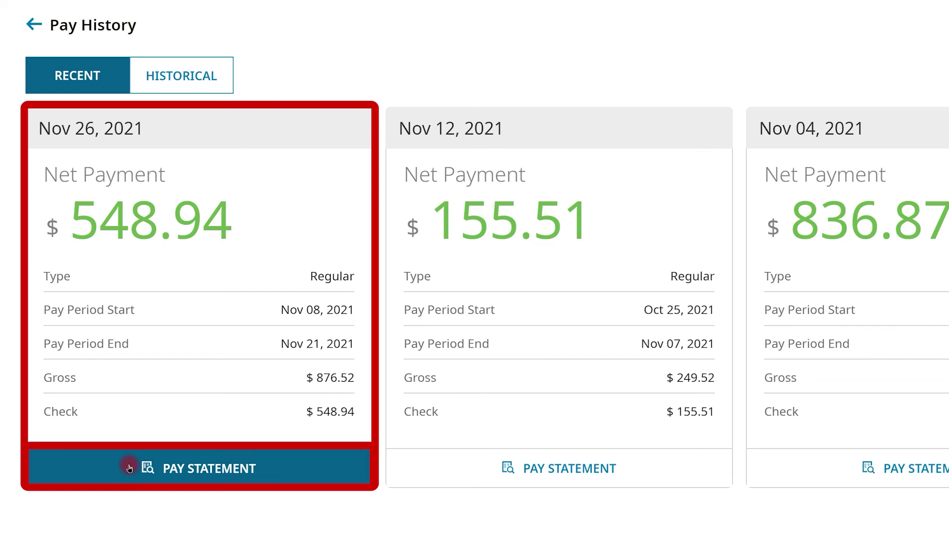
# - Preview the Nov 26, 2021 pay statement with its accrual balances, close it, and return Home
pyautogui.click(130, 467)
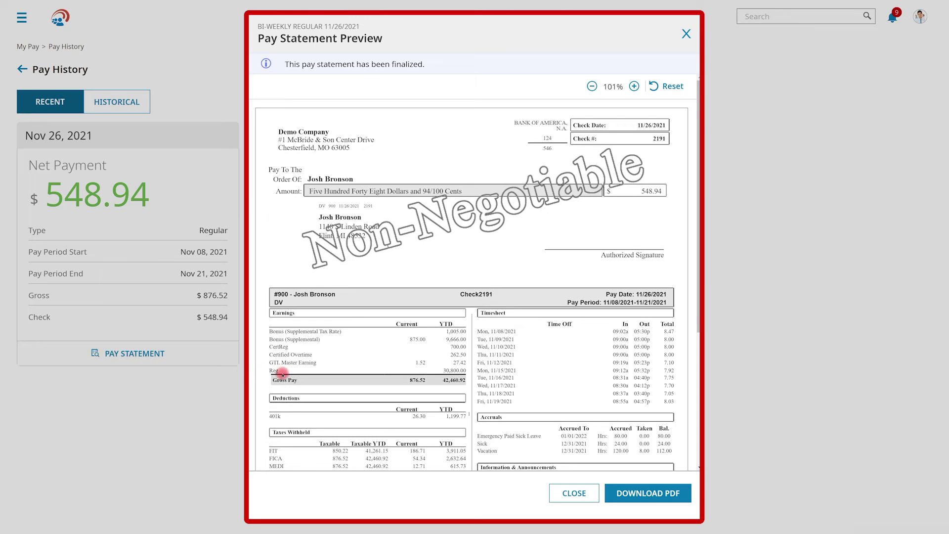
pyautogui.scroll(-2, 281, 373)
pyautogui.scroll(-1, 282, 372)
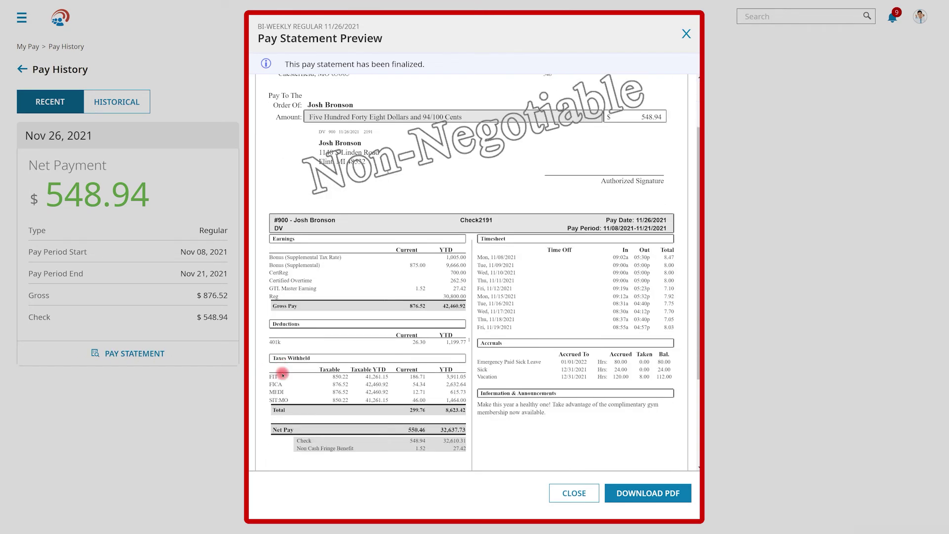
pyautogui.scroll(-1, 282, 373)
pyautogui.scroll(-1, 282, 373)
pyautogui.scroll(-1, 282, 373)
pyautogui.scroll(-1, 282, 373)
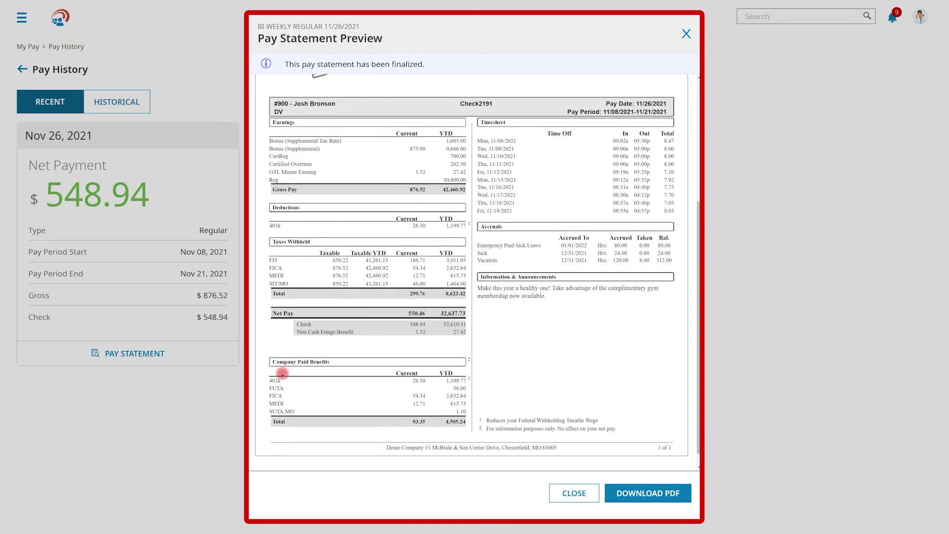
pyautogui.scroll(-1, 282, 373)
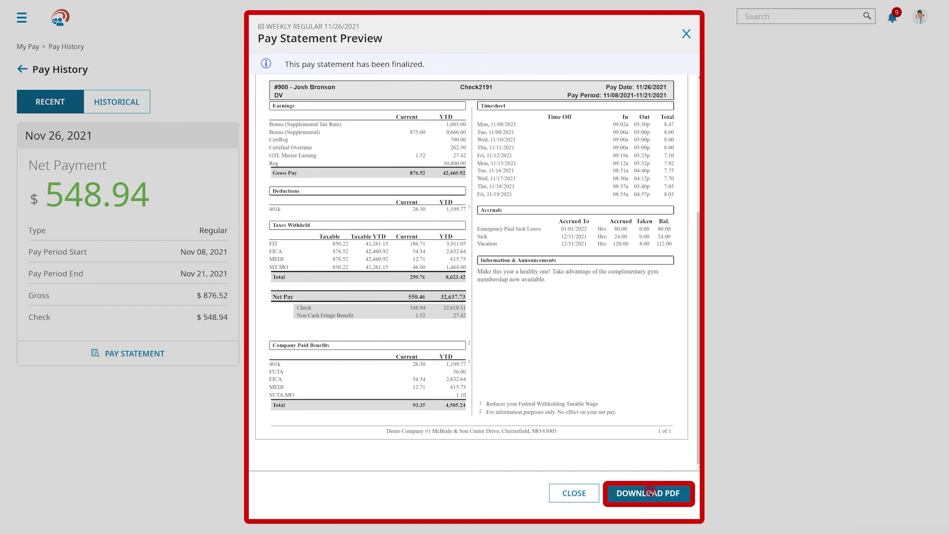
pyautogui.click(575, 492)
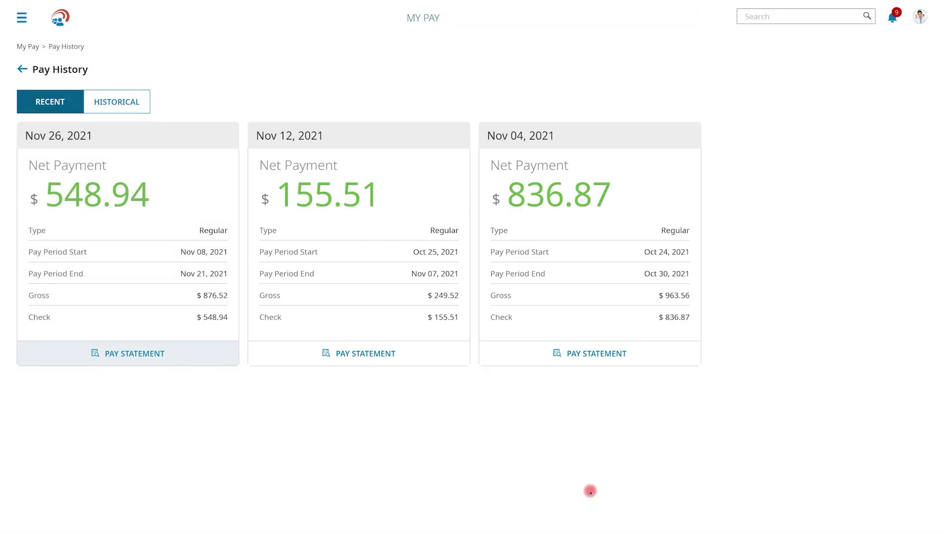
pyautogui.click(61, 17)
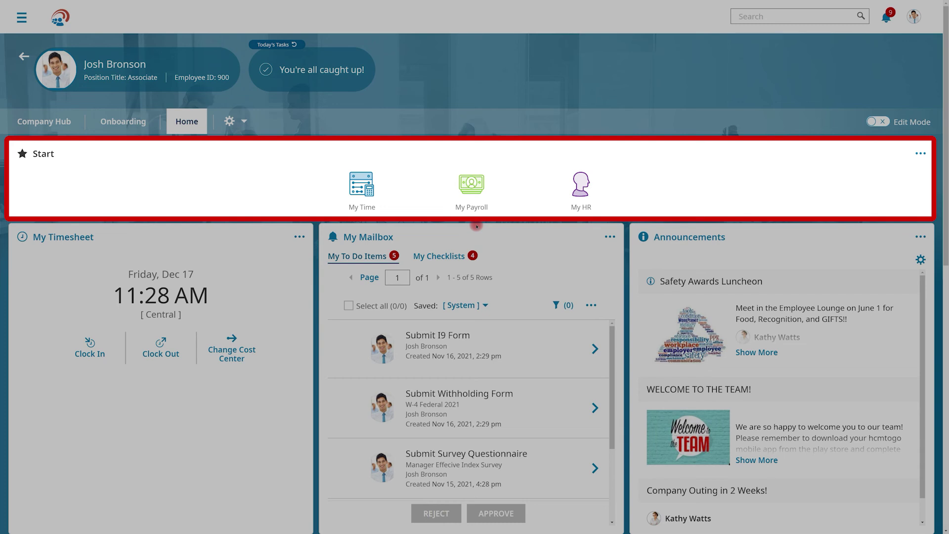
# - Open My W2s under My Payroll, listing eleven years, and preview the 2020 W-2
pyautogui.click(473, 194)
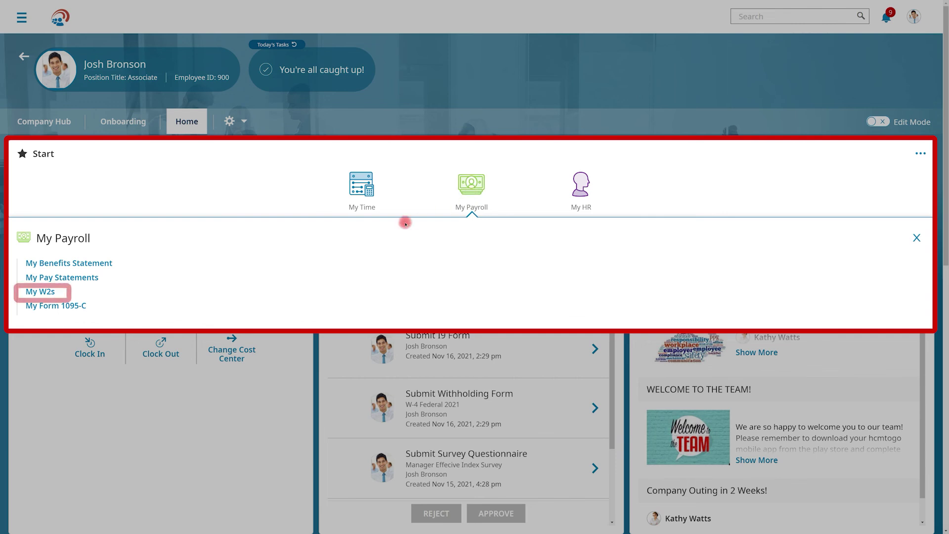
pyautogui.click(39, 291)
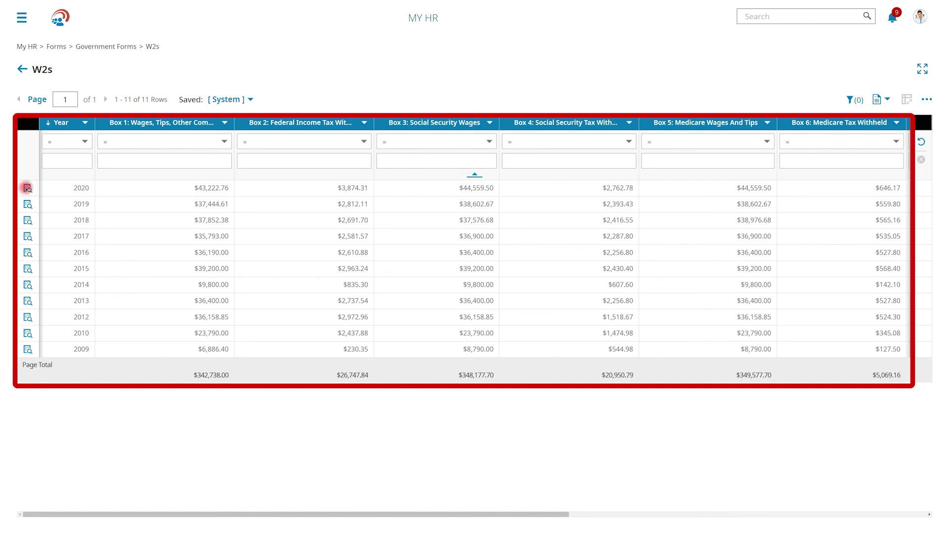
pyautogui.click(27, 187)
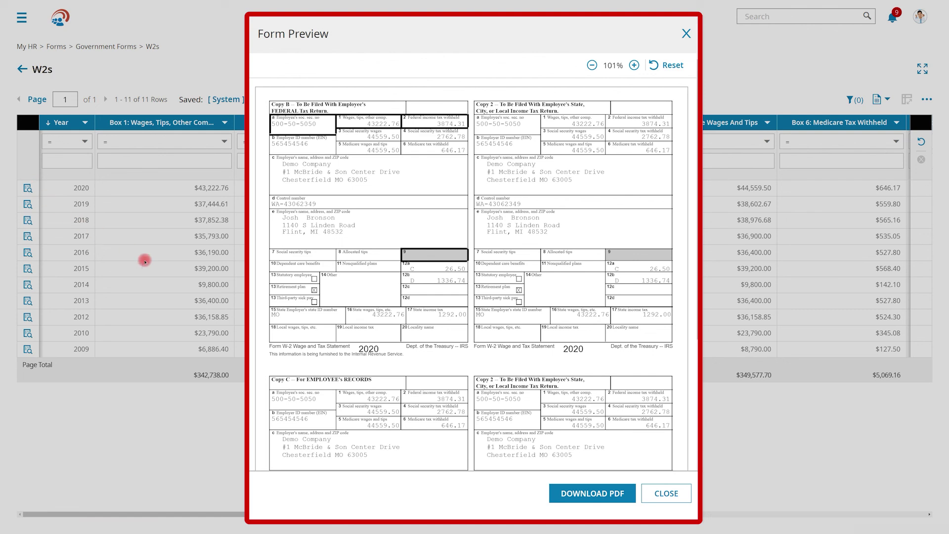
pyautogui.click(566, 489)
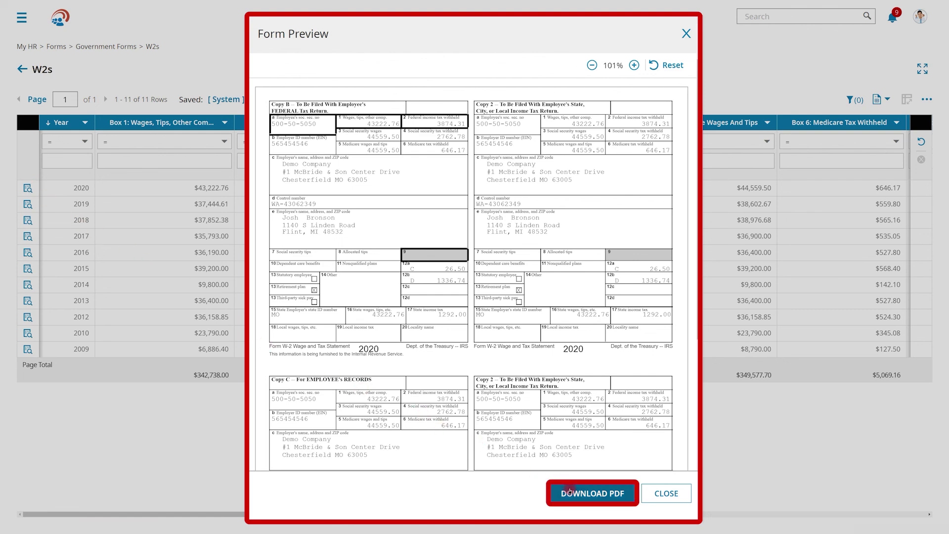